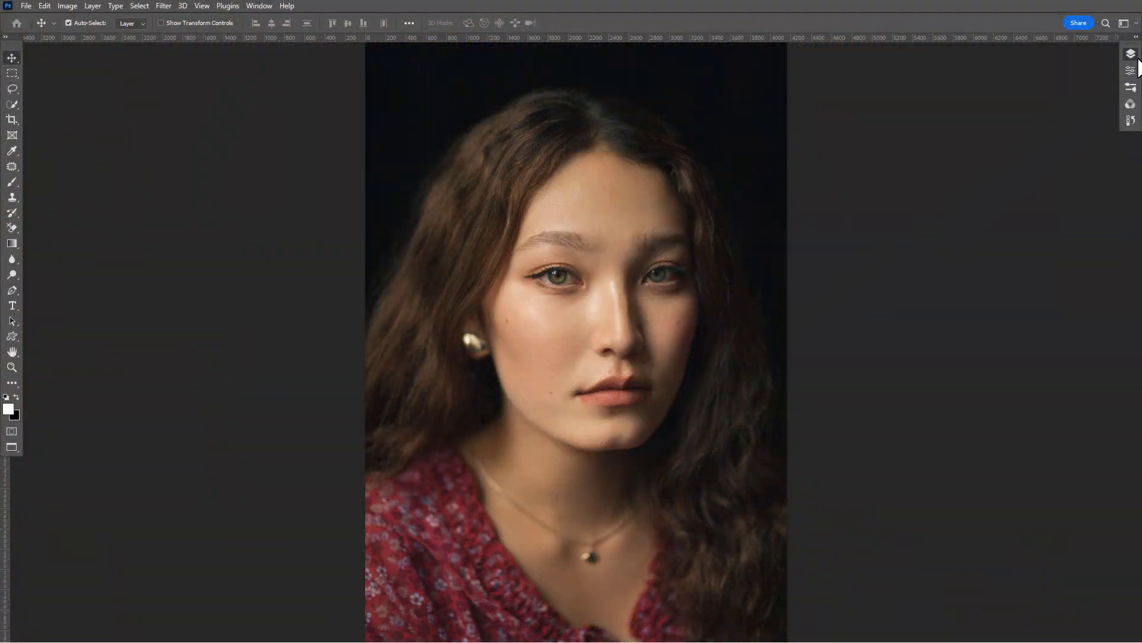
# - Create an empty Layer 1 above the portrait photo from the Layers panel
pyautogui.click(1131, 54)
pyautogui.click(1084, 274)
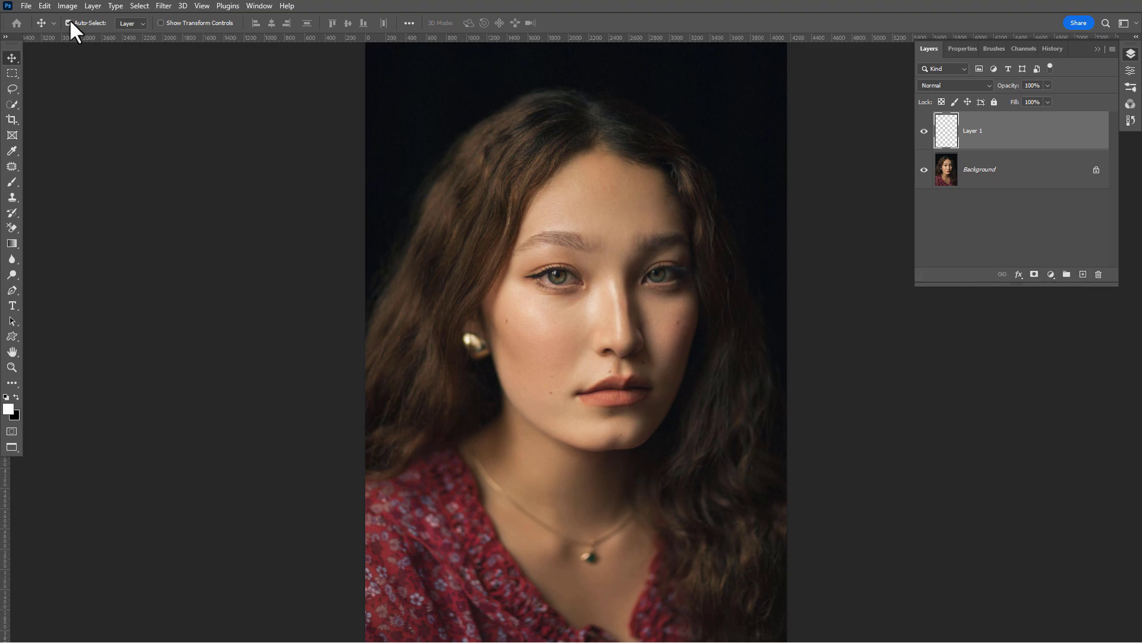
# - Fill the new layer with 50% Gray
pyautogui.click(46, 6)
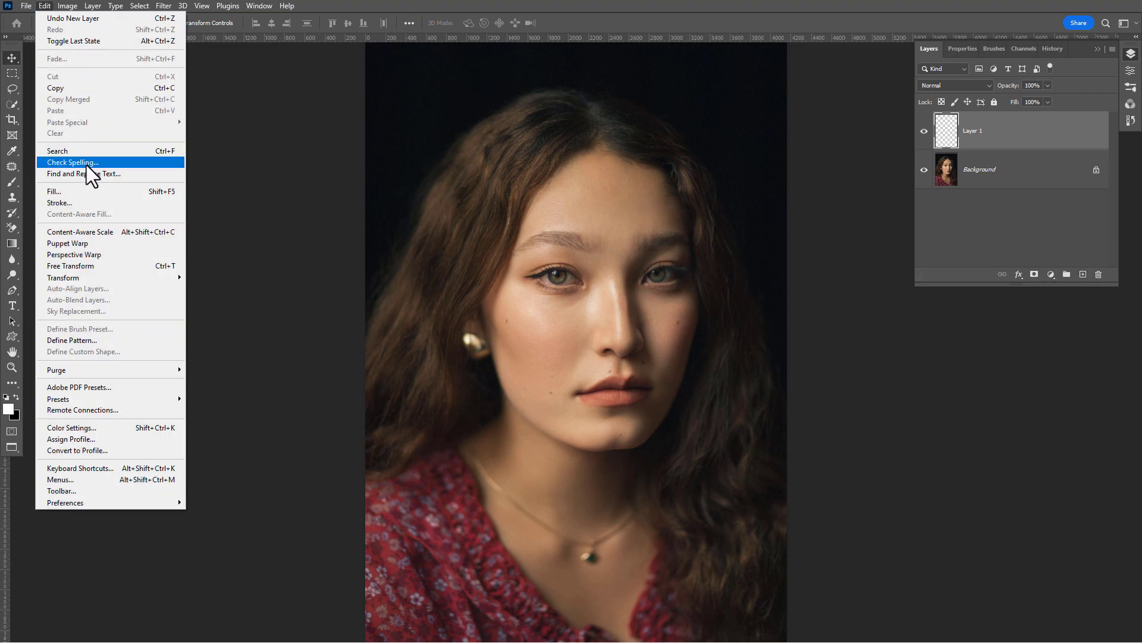
pyautogui.click(96, 191)
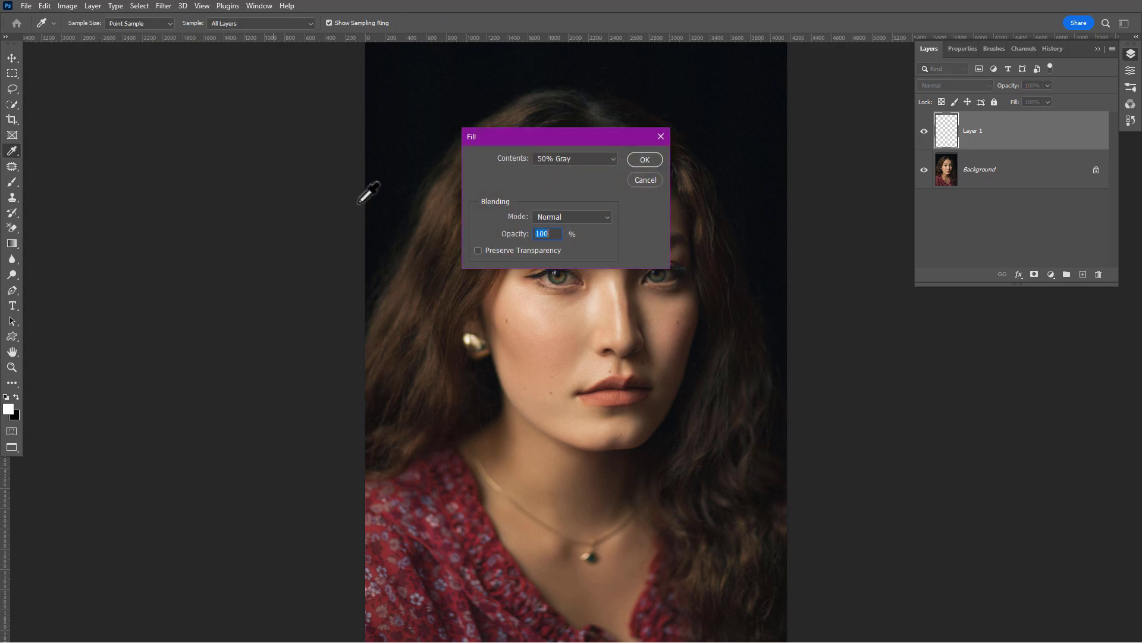
pyautogui.click(542, 160)
pyautogui.click(567, 262)
pyautogui.click(647, 160)
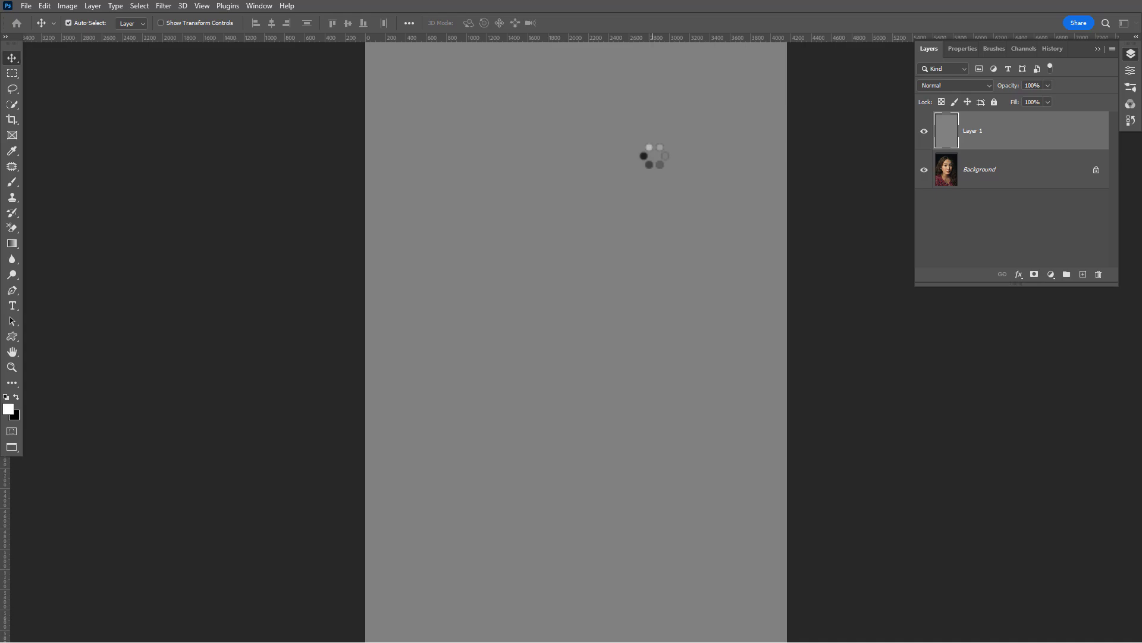
# - Set the gray layer's blend mode to Soft Light
pyautogui.click(953, 85)
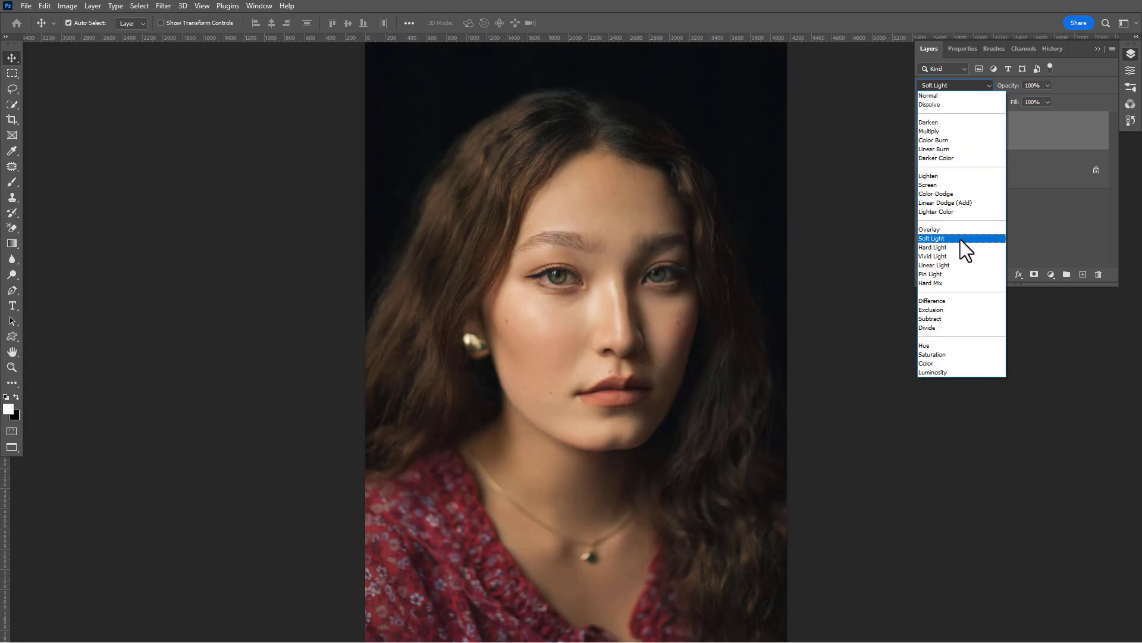
pyautogui.click(960, 238)
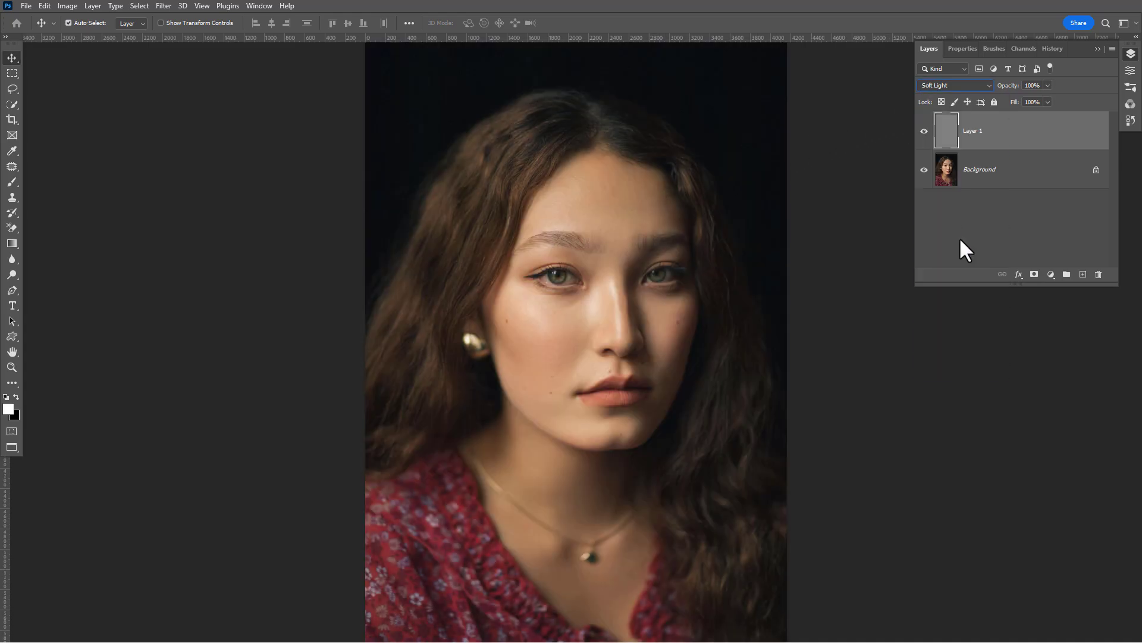
pyautogui.click(163, 5)
# - Apply Filter Gallery Texturizer with Sandstone texture and relief 10
pyautogui.click(208, 73)
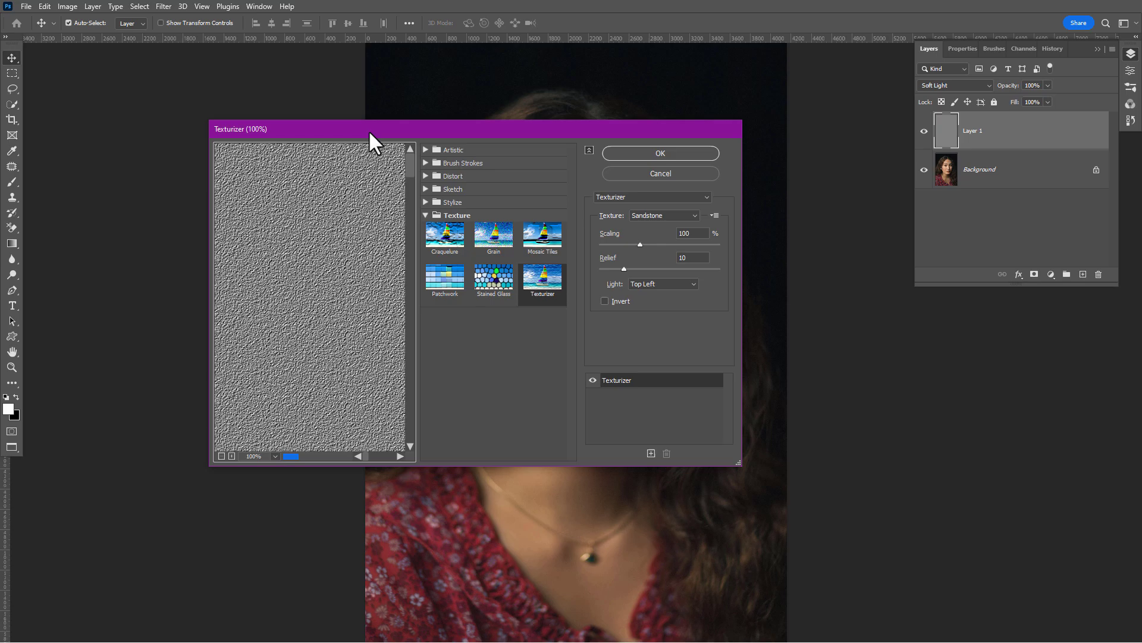
pyautogui.moveTo(373, 130); pyautogui.dragTo(507, 238)
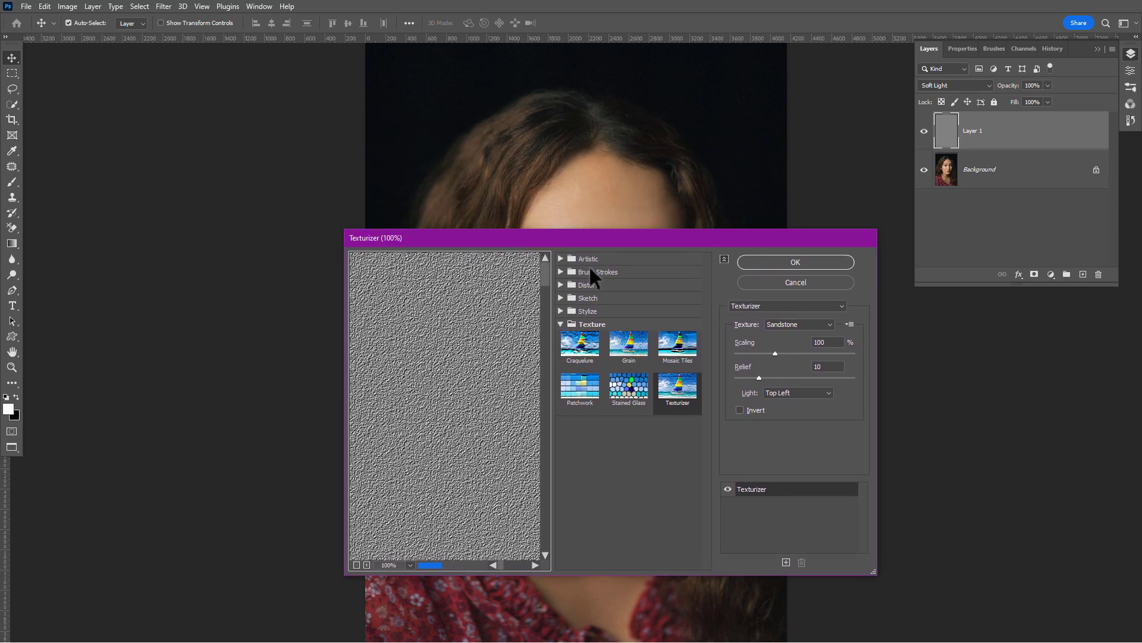
pyautogui.click(792, 324)
pyautogui.click(792, 330)
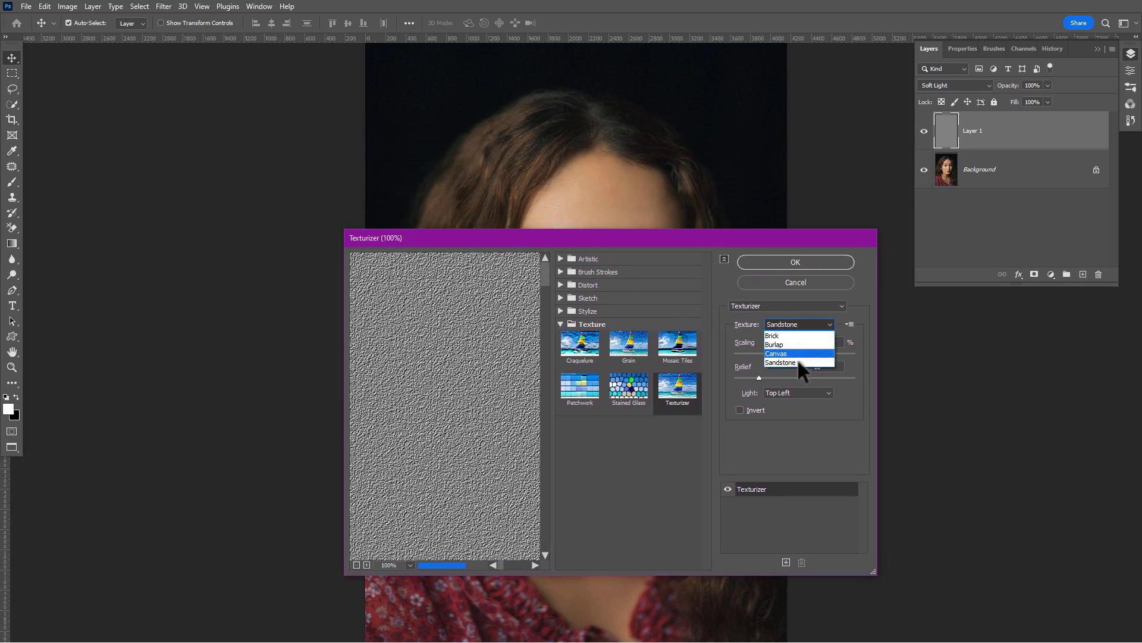
pyautogui.moveTo(760, 378); pyautogui.dragTo(754, 378)
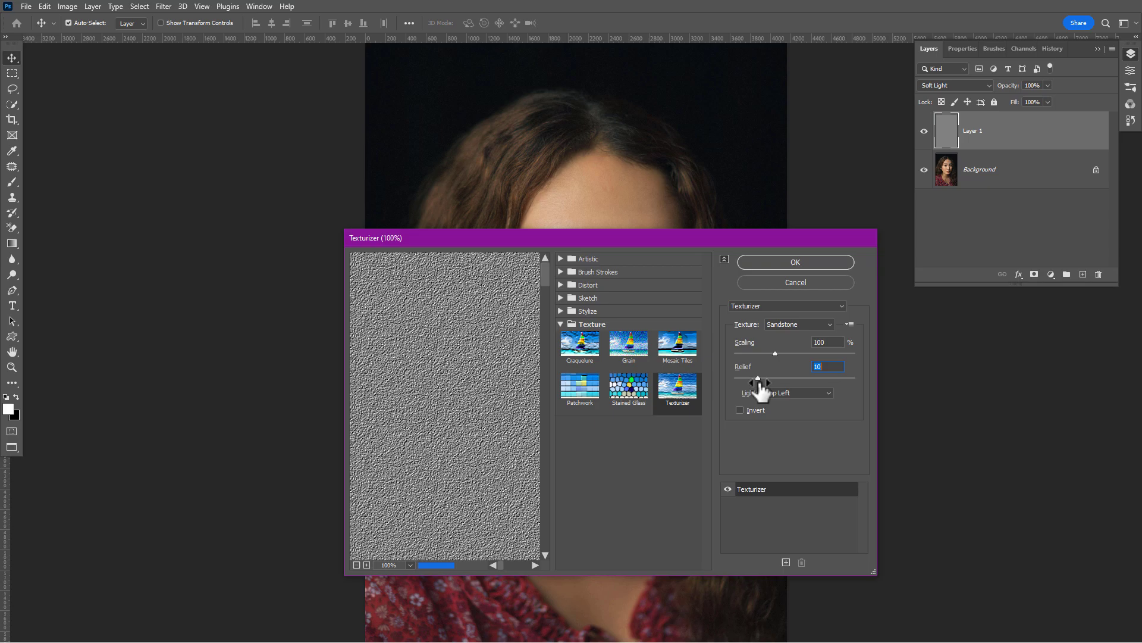
# - Set Texturizer light to Top Left, apply it, and open Liquify
pyautogui.click(798, 393)
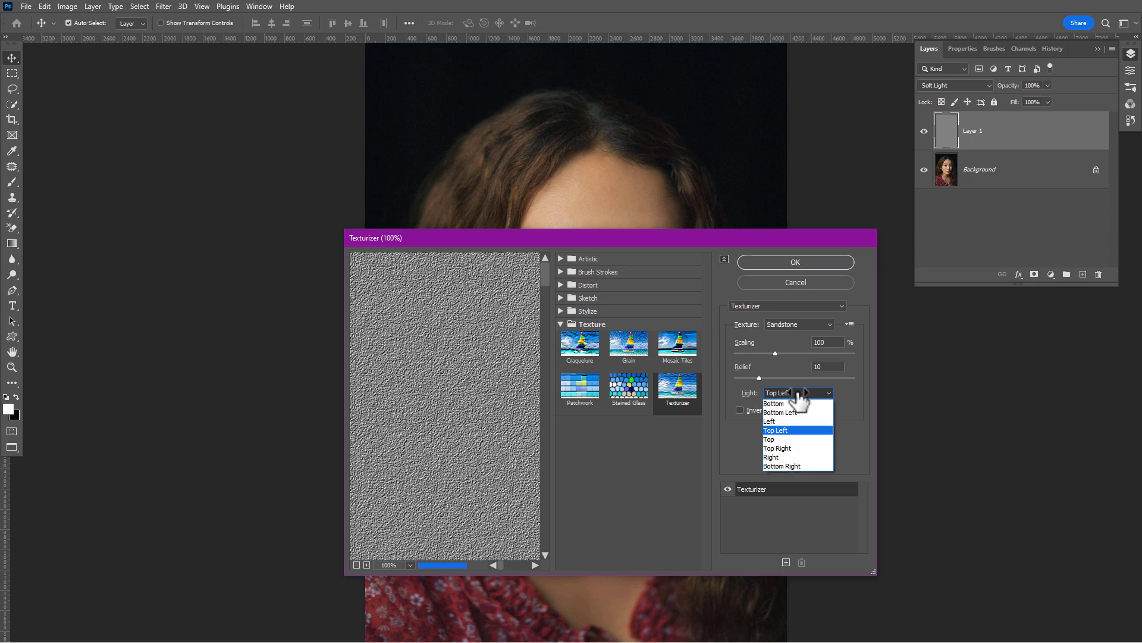
pyautogui.click(797, 430)
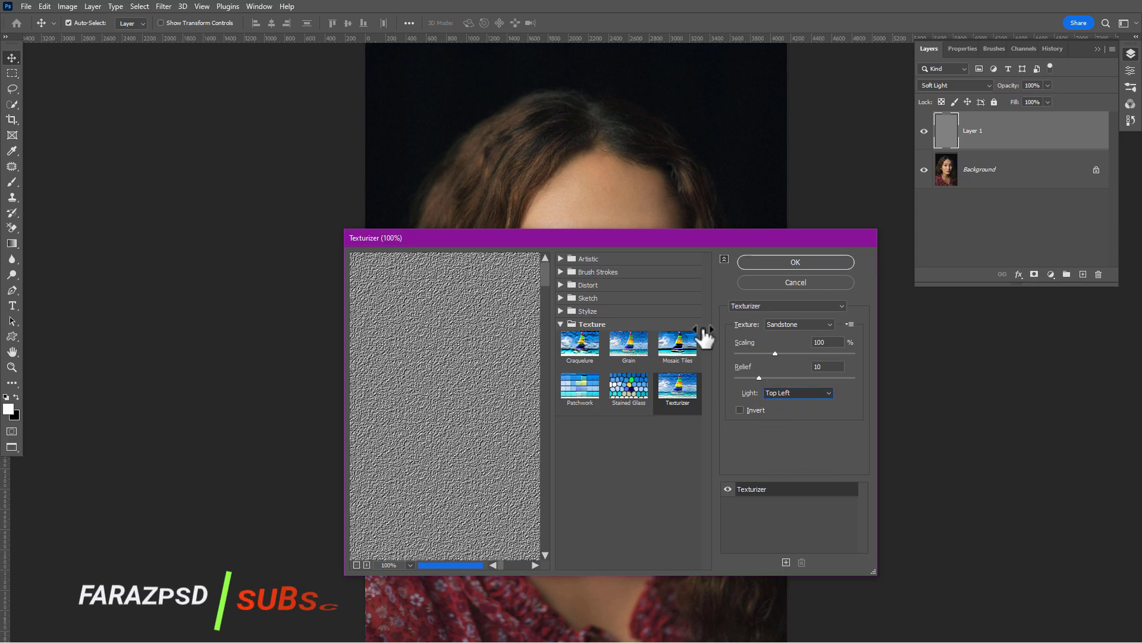
pyautogui.moveTo(655, 236); pyautogui.dragTo(682, 344)
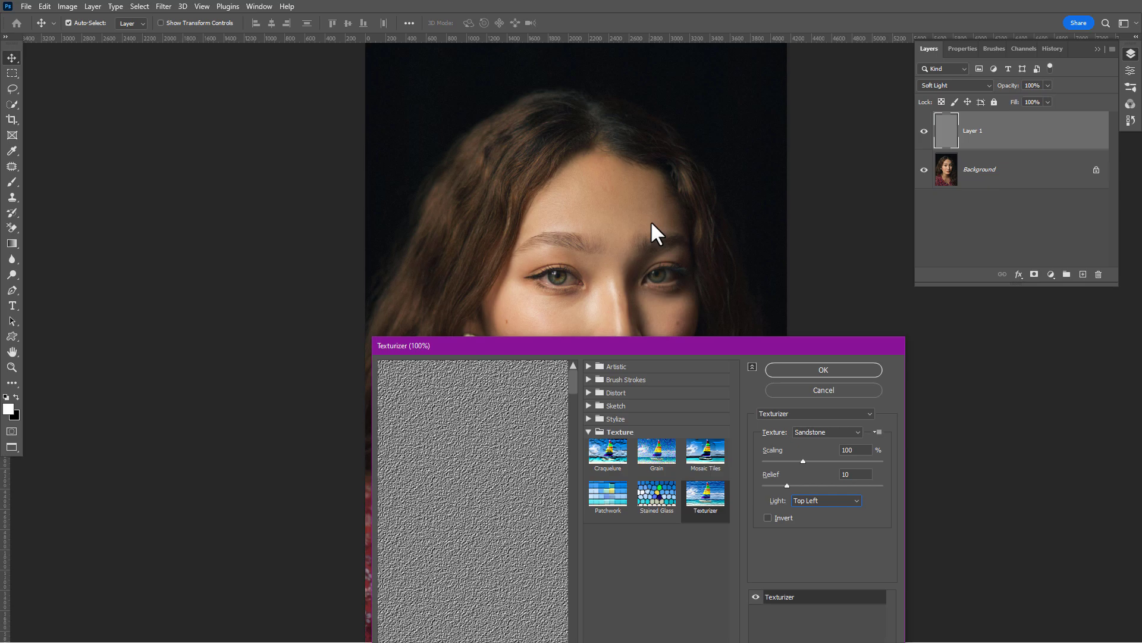
pyautogui.click(825, 501)
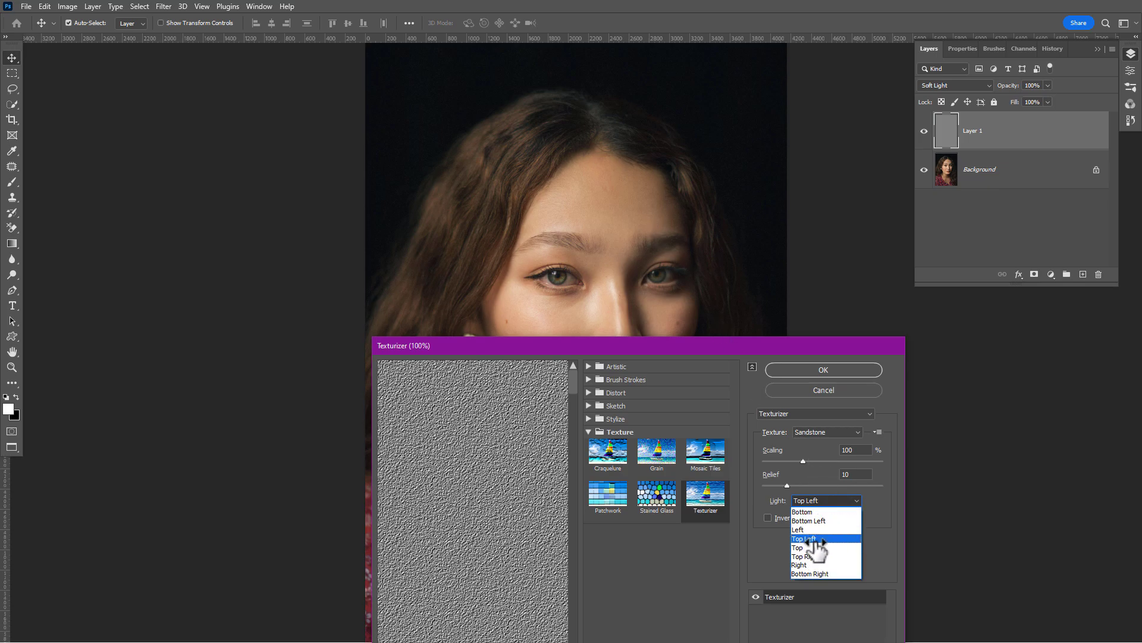
pyautogui.click(815, 539)
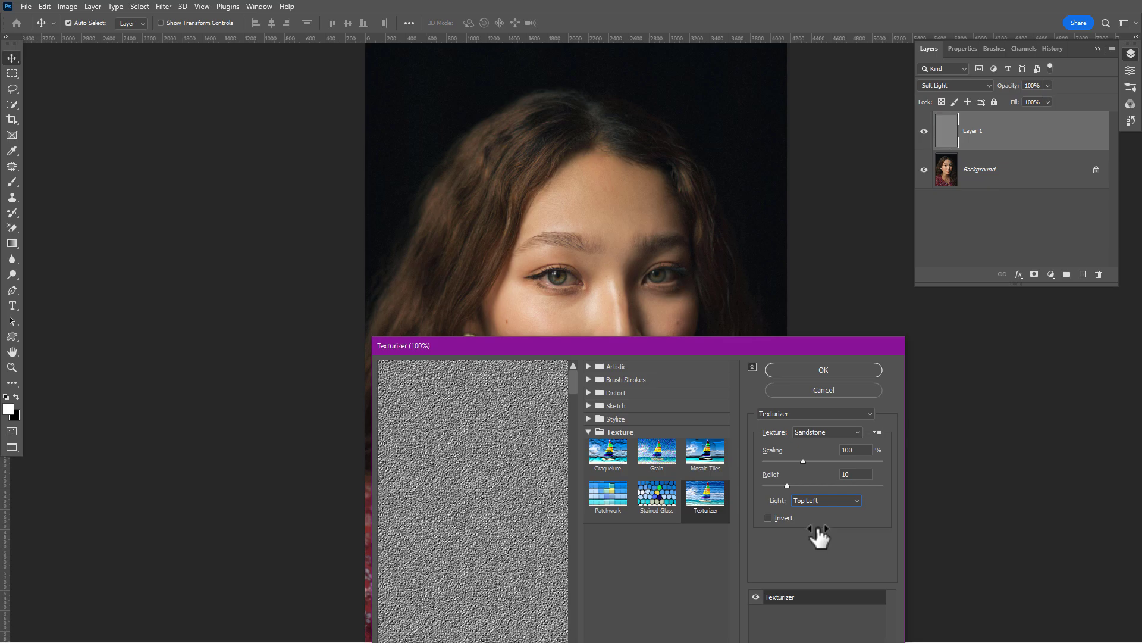
pyautogui.click(820, 371)
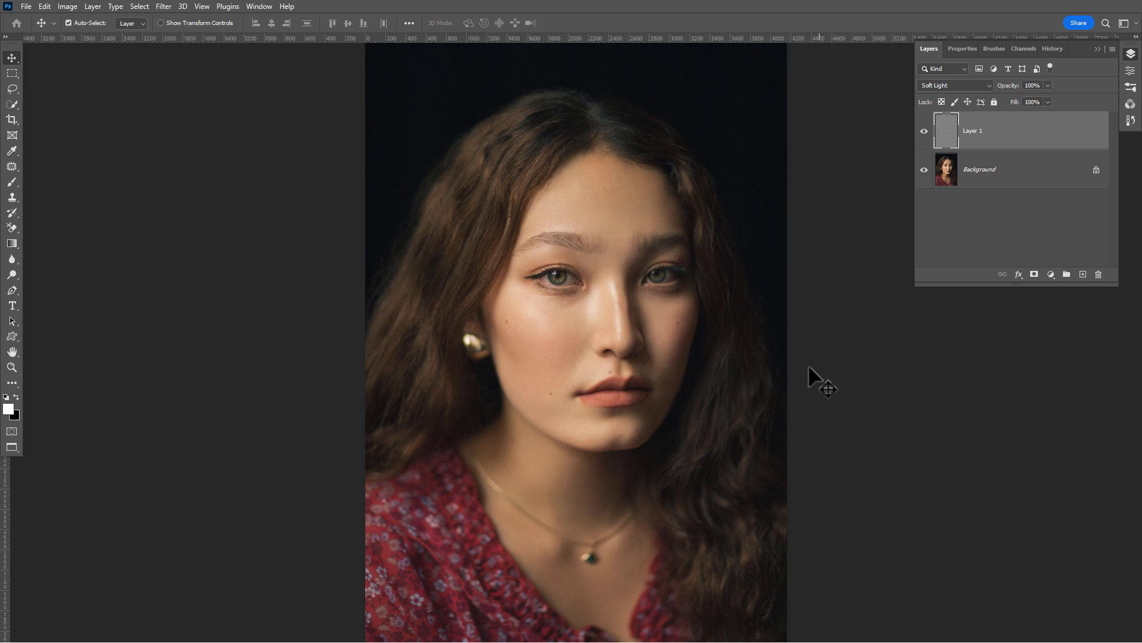
pyautogui.click(165, 7)
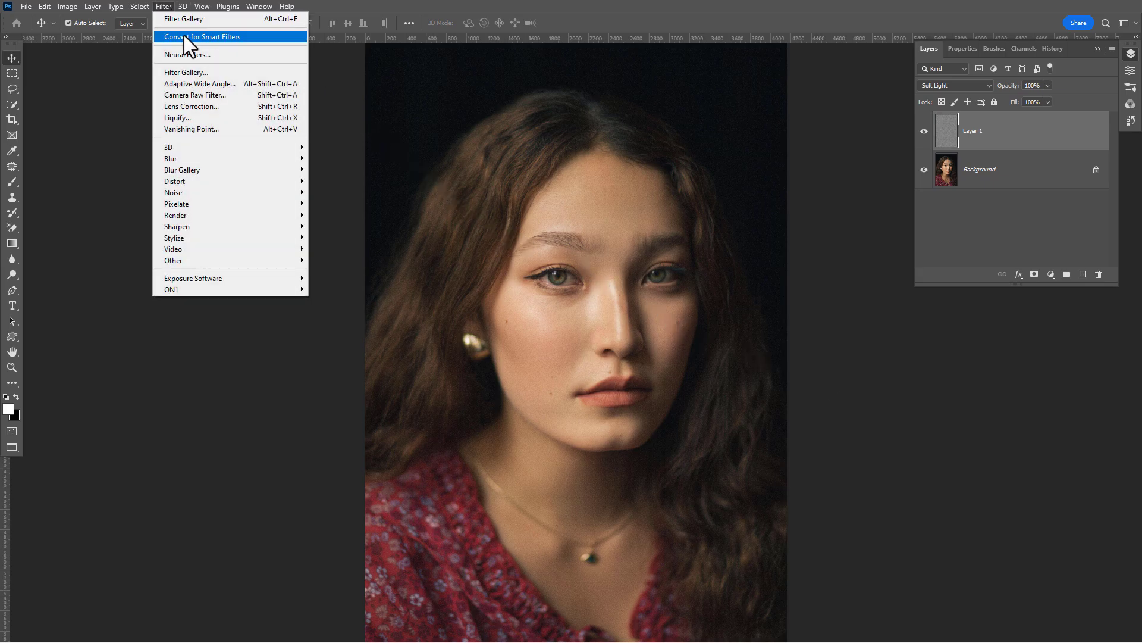
pyautogui.click(213, 116)
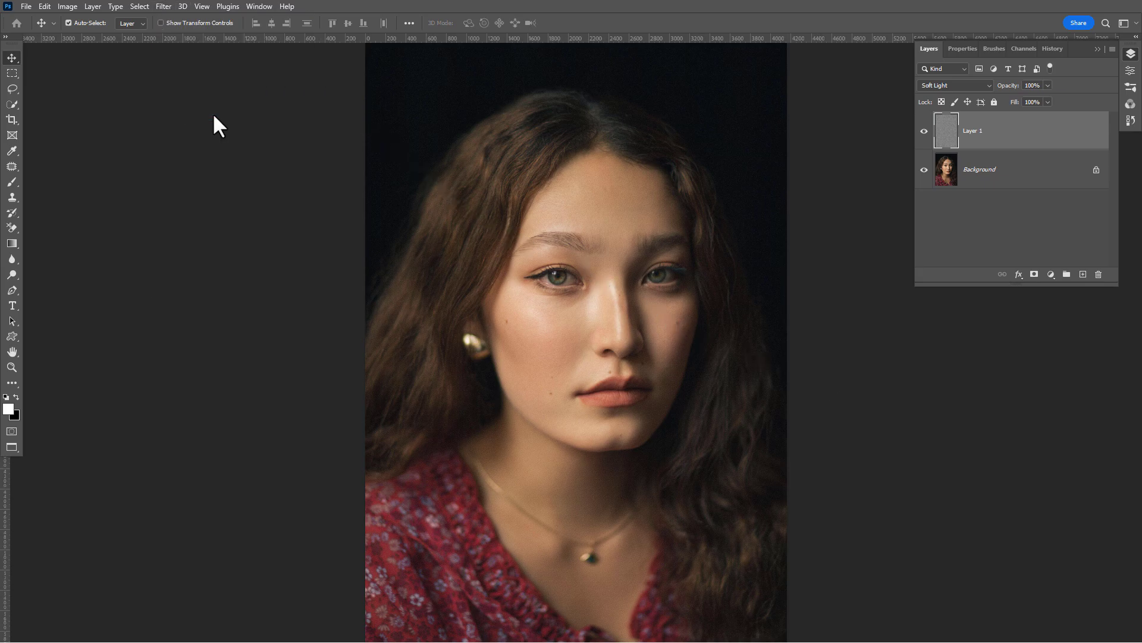
# - Zoom in on the face in Liquify and pick the Forward Warp tool
pyautogui.hotkey('ctrl', '+')
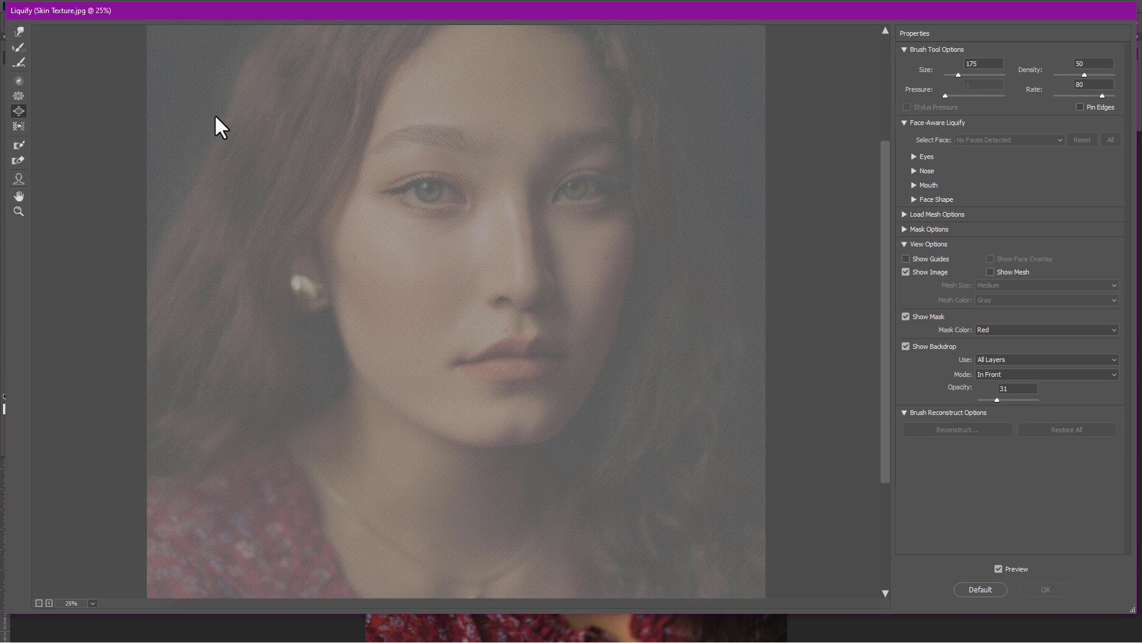
pyautogui.hotkey('ctrl', '+')
pyautogui.moveTo(528, 205); pyautogui.dragTo(542, 285)
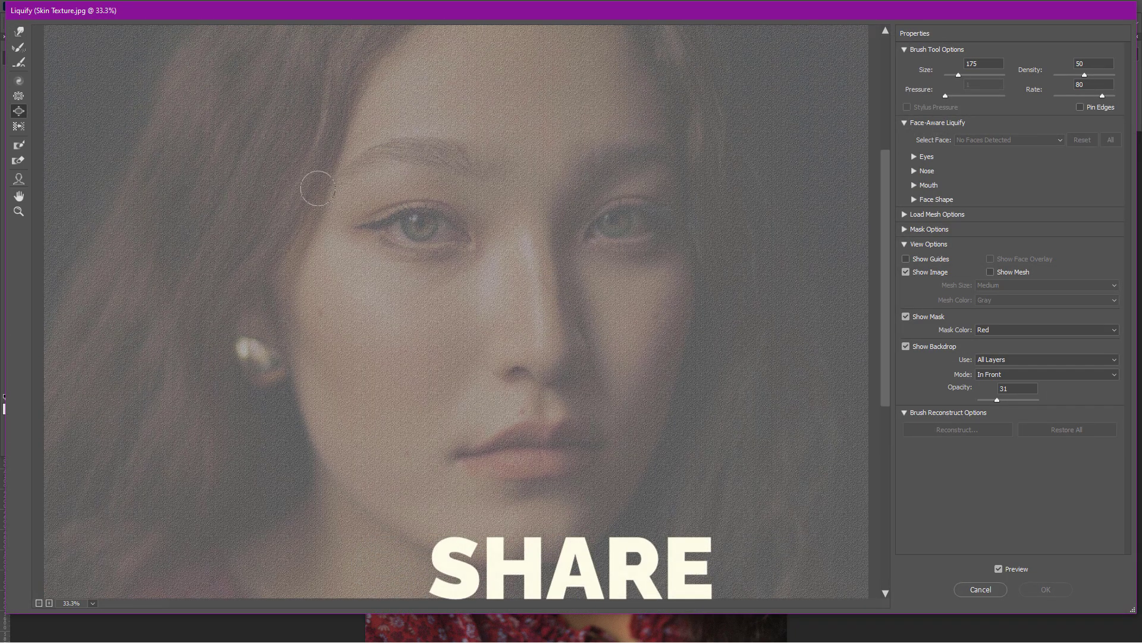
pyautogui.press('w')
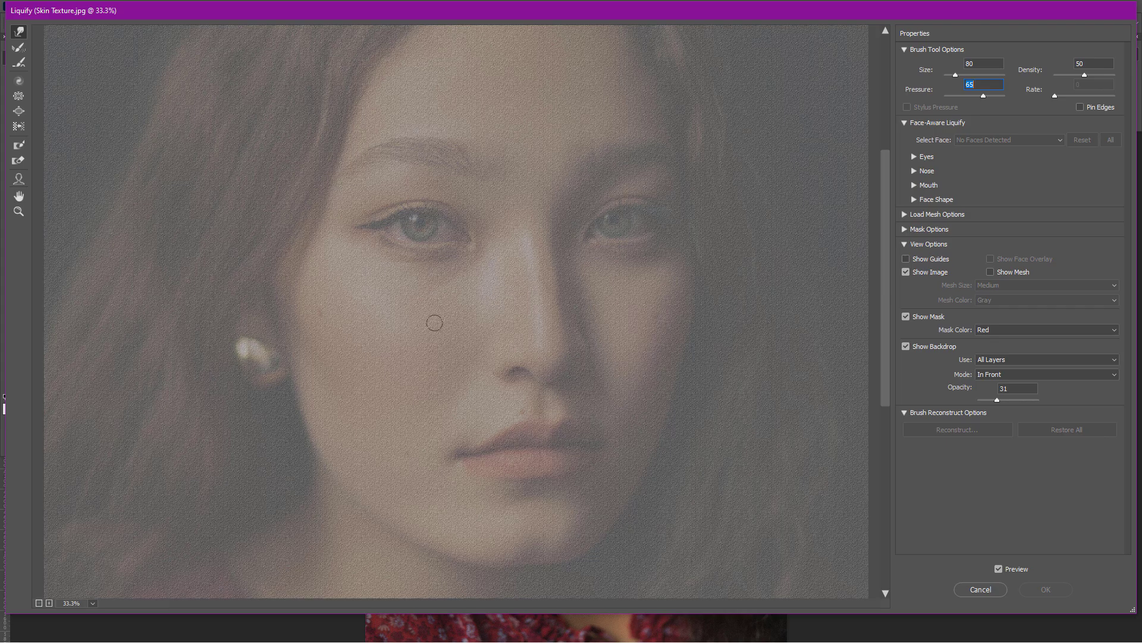
# - Warp the texture along the cheek, chin and nose, resizing the brush as needed
pyautogui.press(']')
pyautogui.press(']')
pyautogui.press(']')
pyautogui.press(']')
pyautogui.press(']')
pyautogui.press(']')
pyautogui.press(']')
pyautogui.press(']')
pyautogui.press(']')
pyautogui.press(']')
pyautogui.press(']')
pyautogui.press('[')
pyautogui.moveTo(321, 402); pyautogui.dragTo(312, 385)
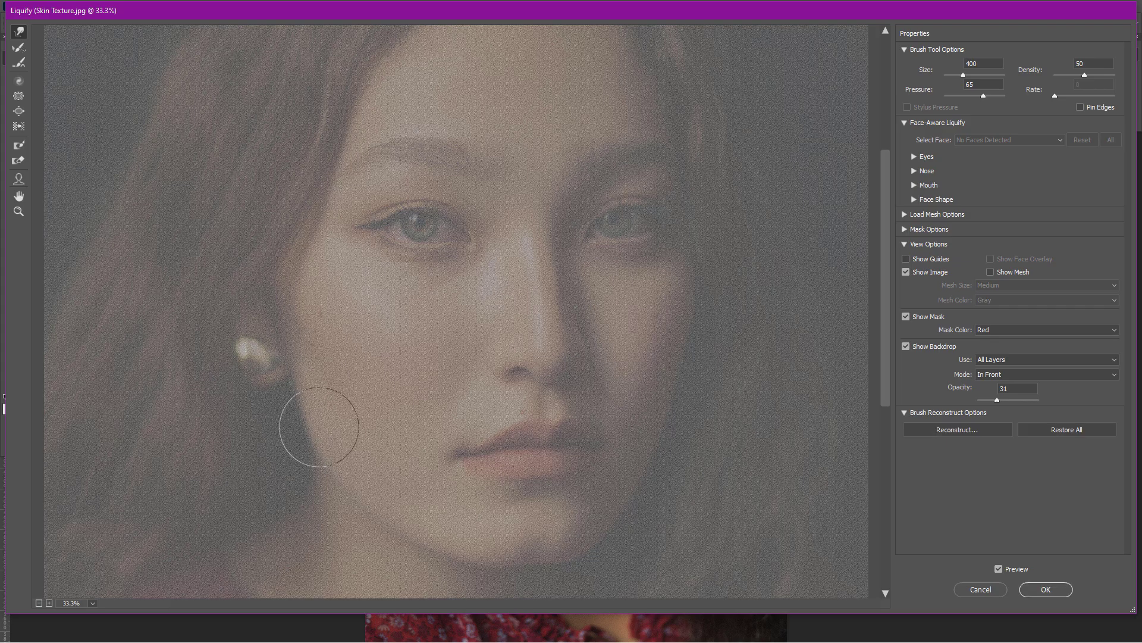
pyautogui.press(']')
pyautogui.press('[')
pyautogui.press('[')
pyautogui.press('[')
pyautogui.press('[')
pyautogui.press('[')
pyautogui.press('[')
pyautogui.press('[')
# - Distort the texture around the lips with a resized Pucker/Bloat brush
pyautogui.click(18, 110)
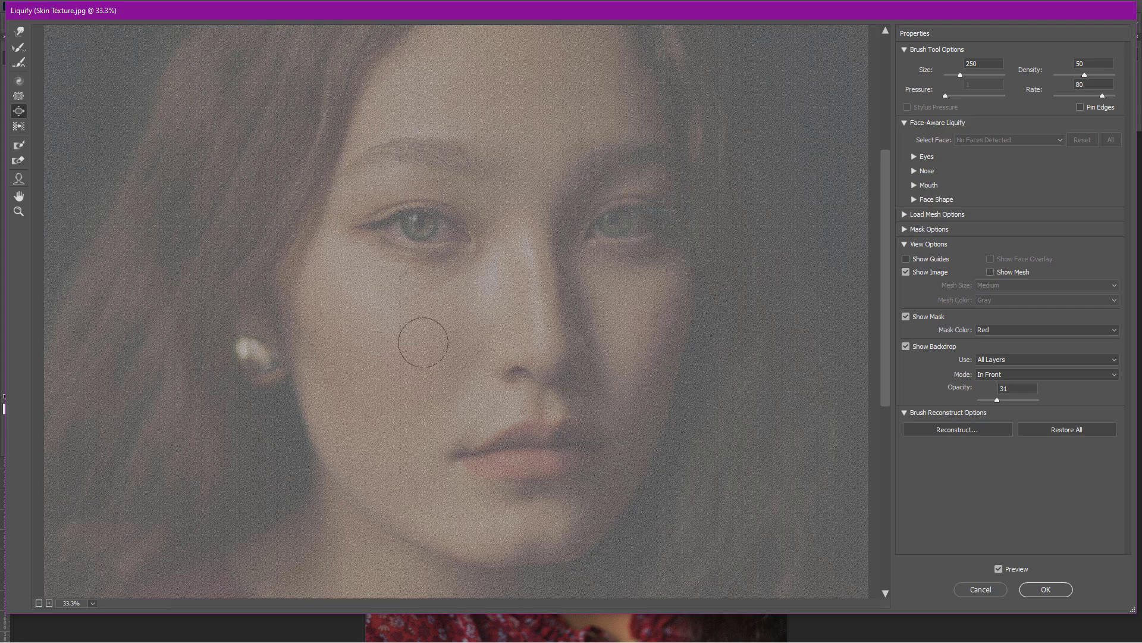
pyautogui.press(']')
pyautogui.press(']')
pyautogui.press('[')
pyautogui.press('[')
pyautogui.press(']')
pyautogui.scroll(-5, 553, 531)
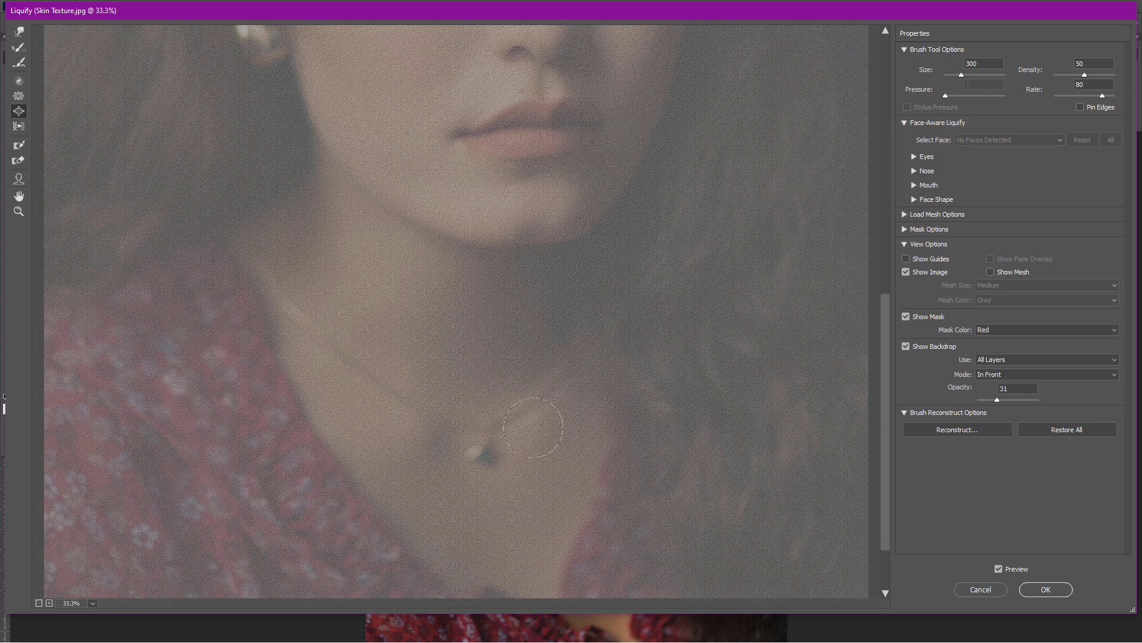
# - Forward Warp the texture near the necklace and neck, then apply Liquify
pyautogui.click(21, 32)
pyautogui.press('[')
pyautogui.press('[')
pyautogui.scroll(-3, 572, 447)
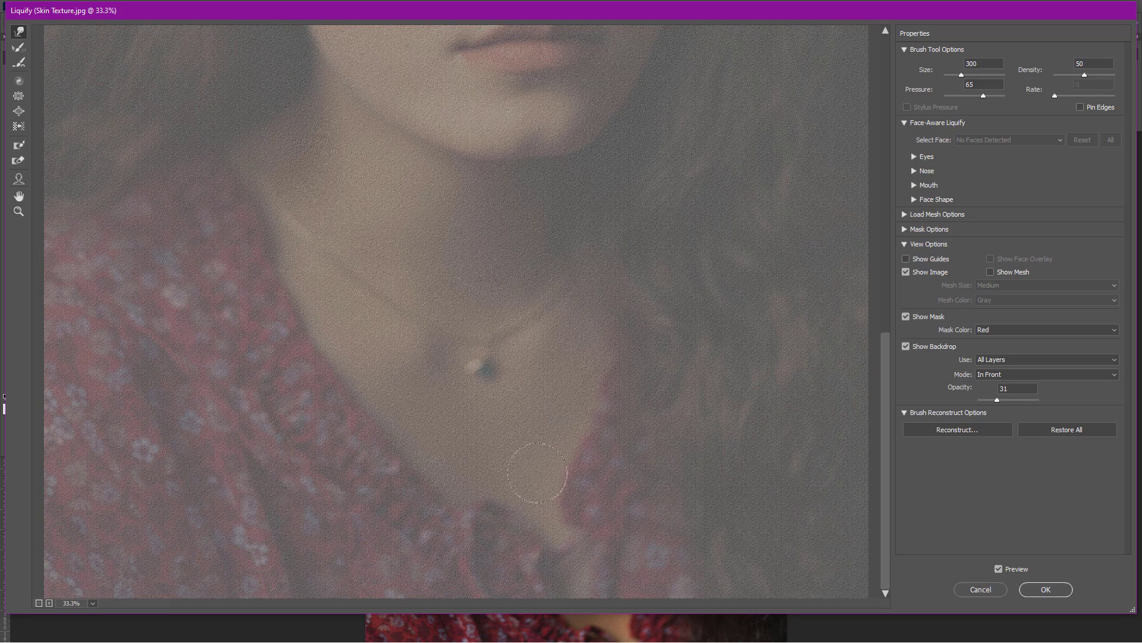
pyautogui.moveTo(490, 134); pyautogui.dragTo(490, 500)
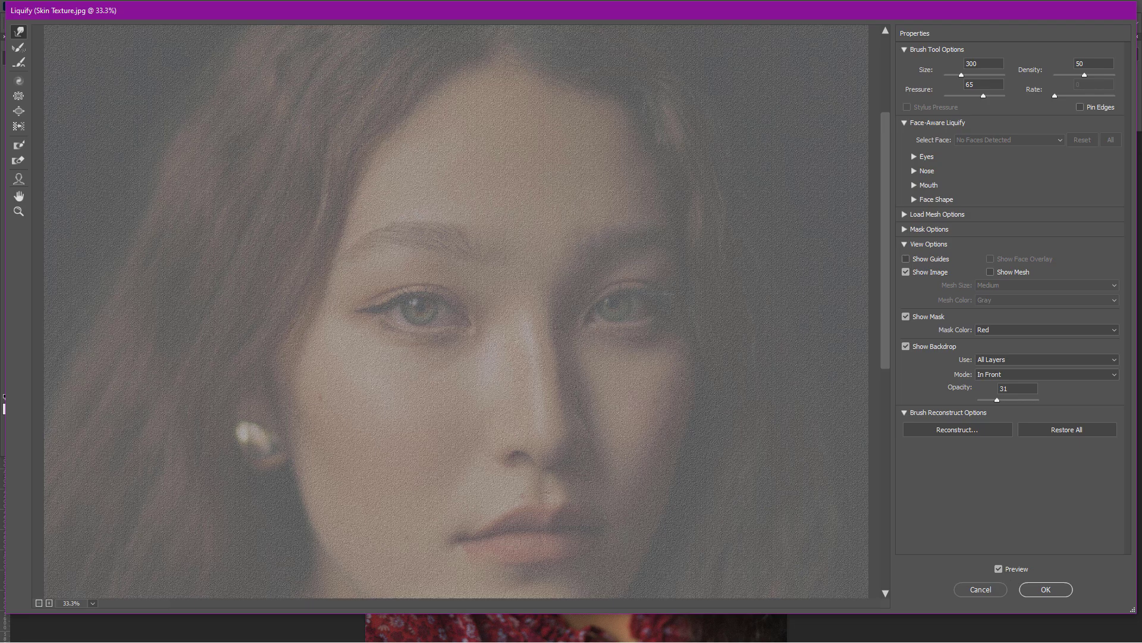
pyautogui.click(1043, 589)
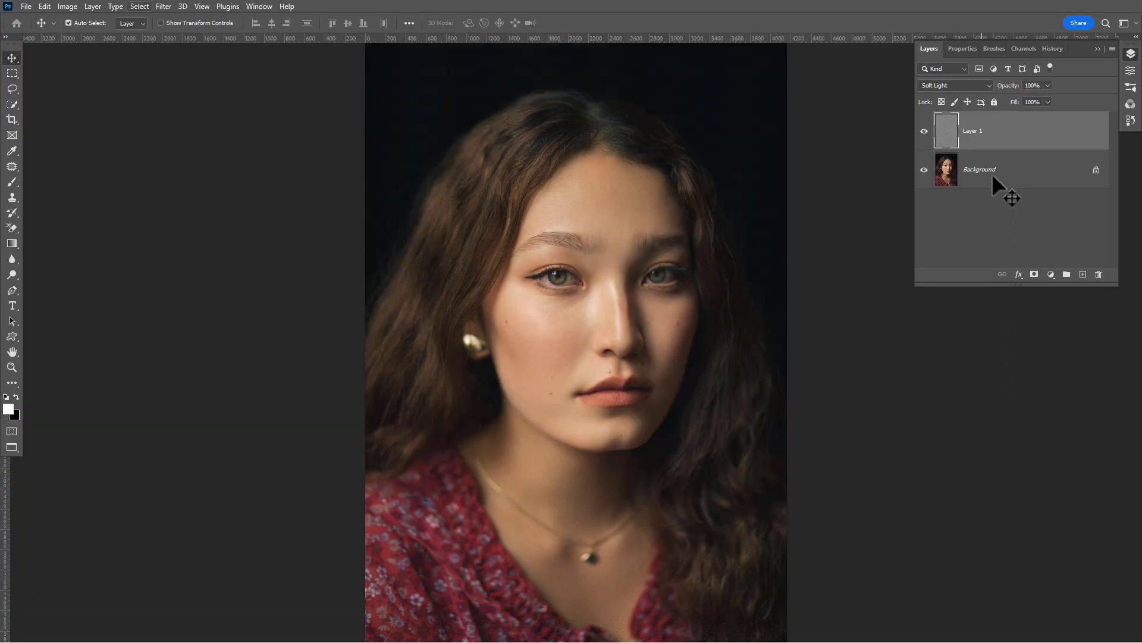
# - Select the Background's skin tones using Color Range with the Skin Tones preset
pyautogui.click(992, 173)
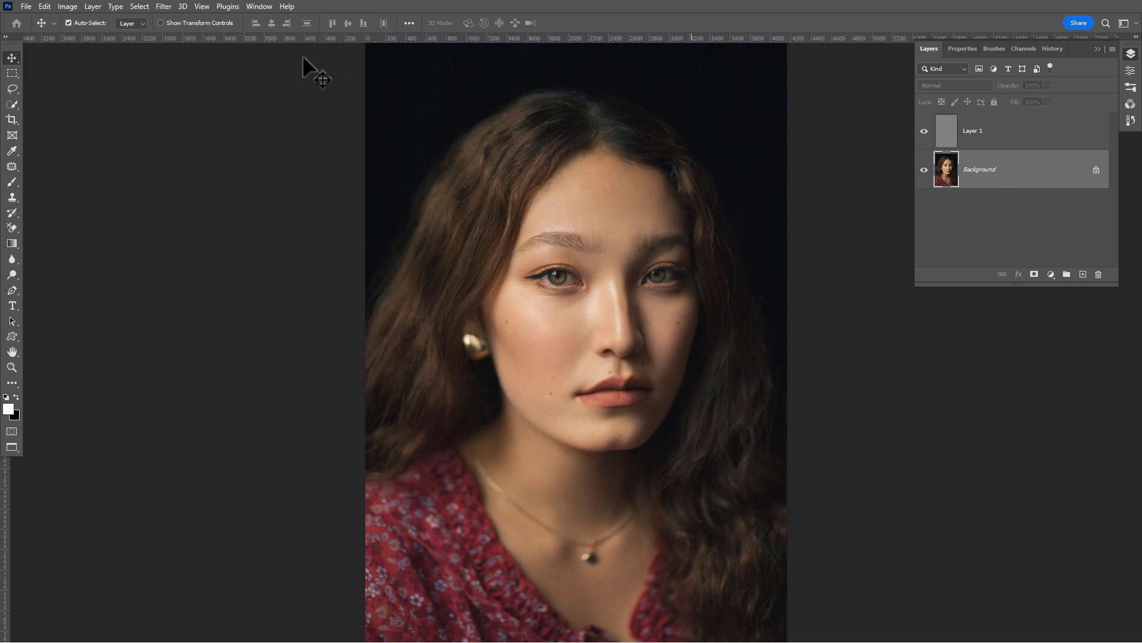
pyautogui.click(143, 8)
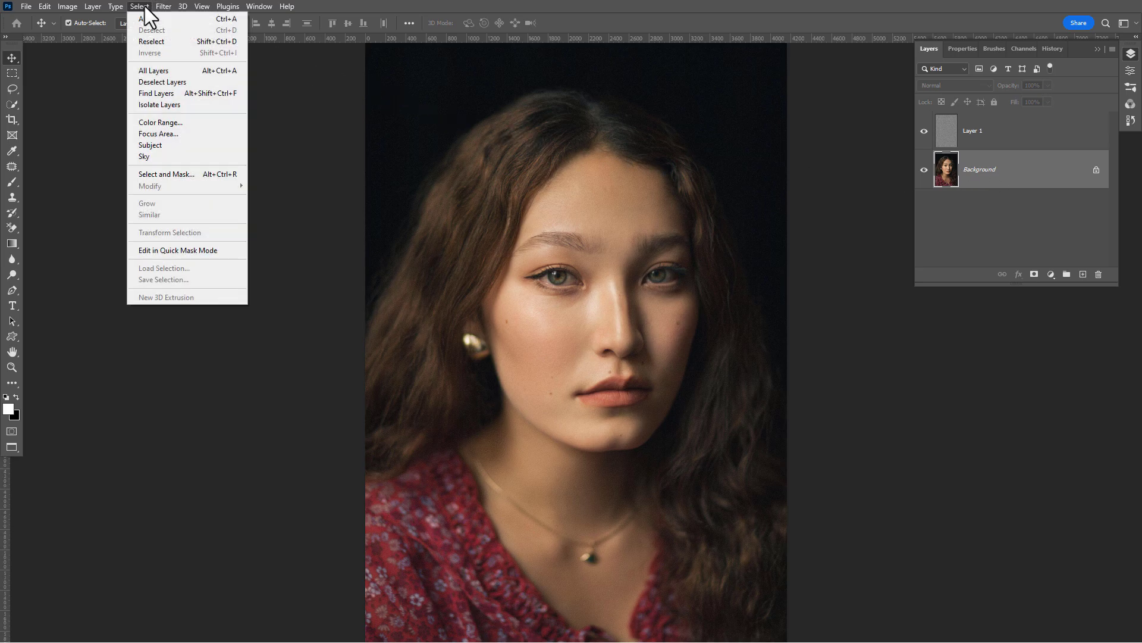
pyautogui.click(178, 123)
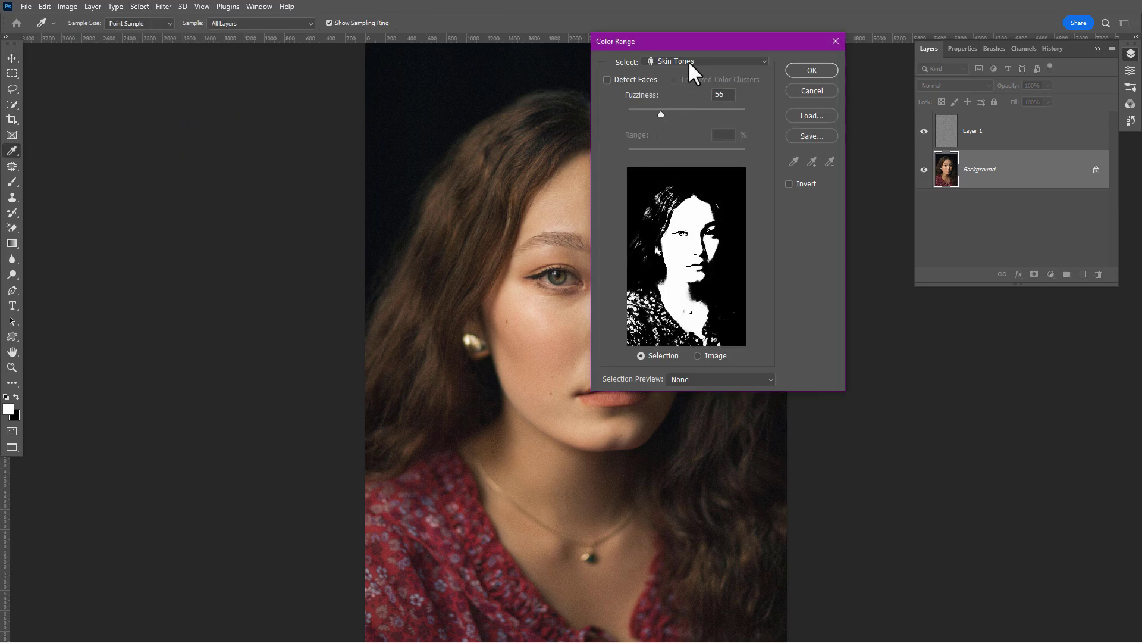
pyautogui.click(689, 59)
pyautogui.click(687, 215)
pyautogui.click(811, 69)
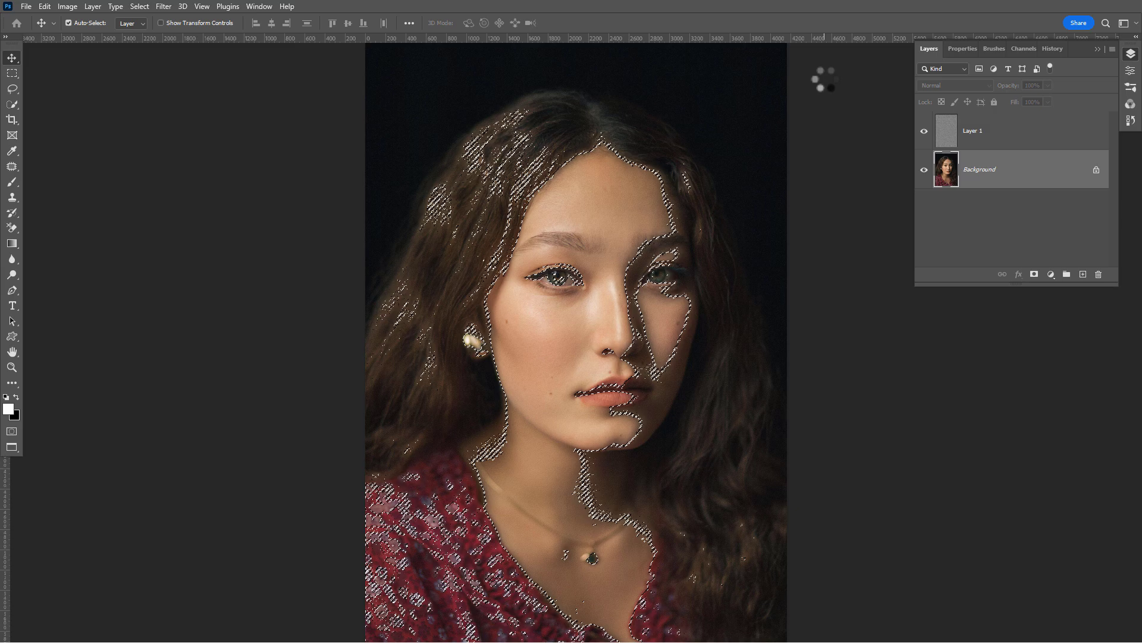
# - Add a layer mask to Layer 1 from the skin-tone selection
pyautogui.click(955, 133)
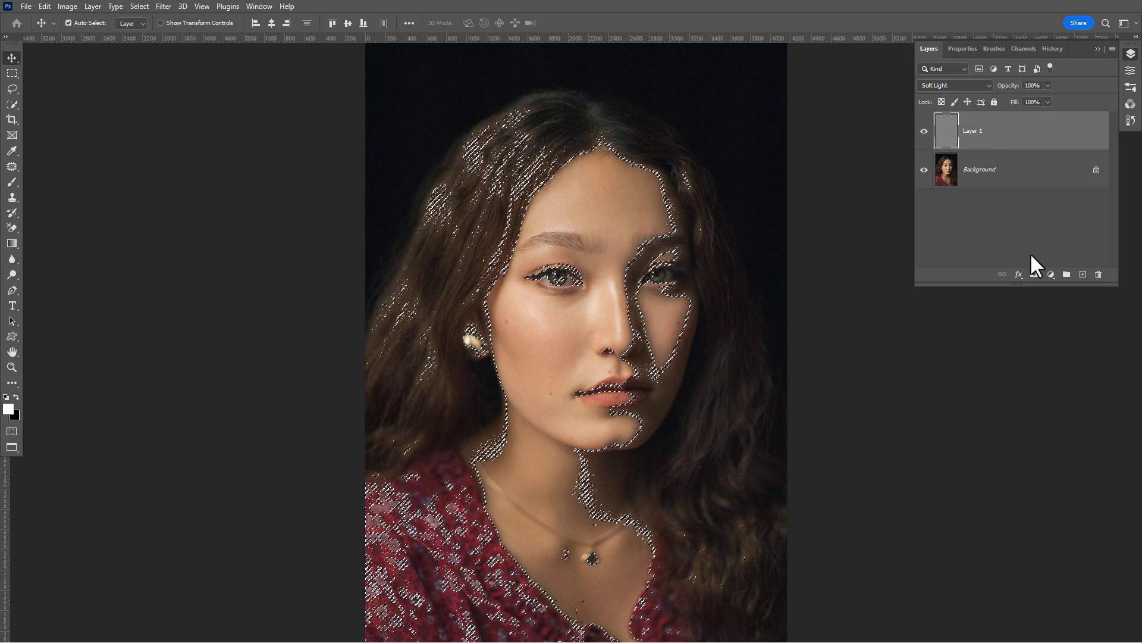
pyautogui.click(1034, 273)
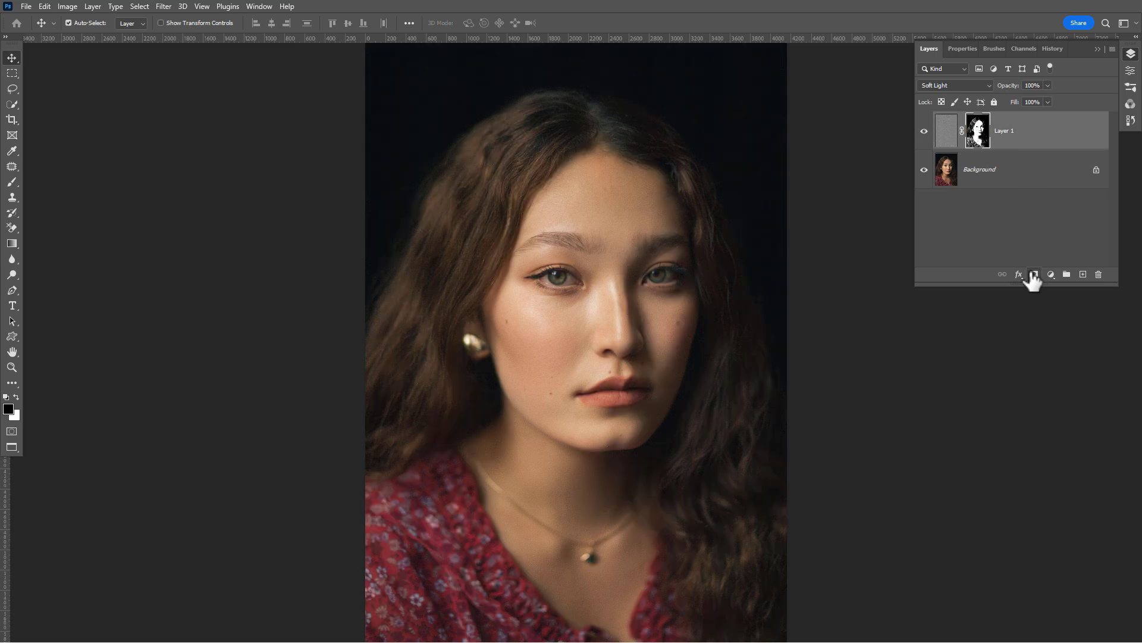
pyautogui.press('z')
# - Paint black at 100% opacity on the mask to remove texture from the right eye
pyautogui.click(607, 302)
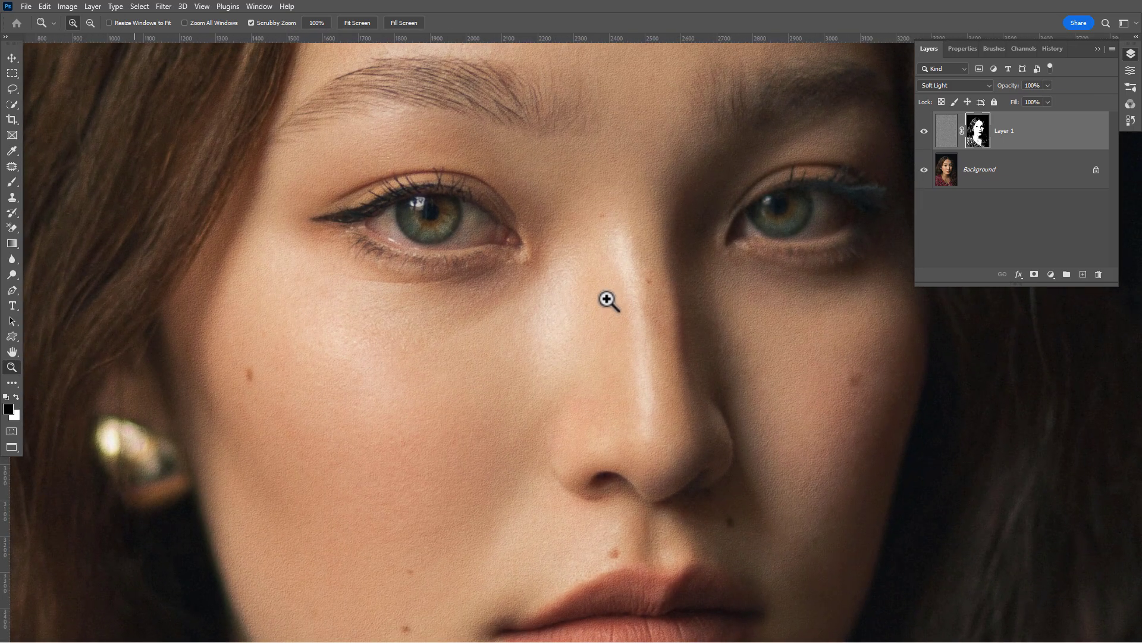
pyautogui.press('space')
pyautogui.moveTo(591, 255); pyautogui.dragTo(547, 215)
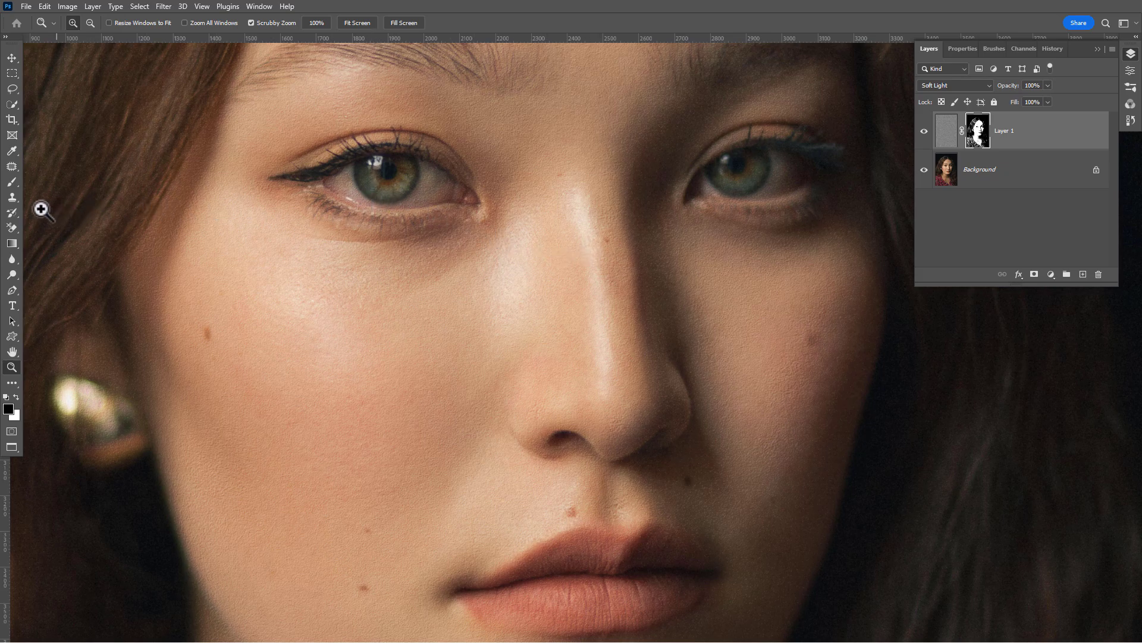
pyautogui.click(12, 182)
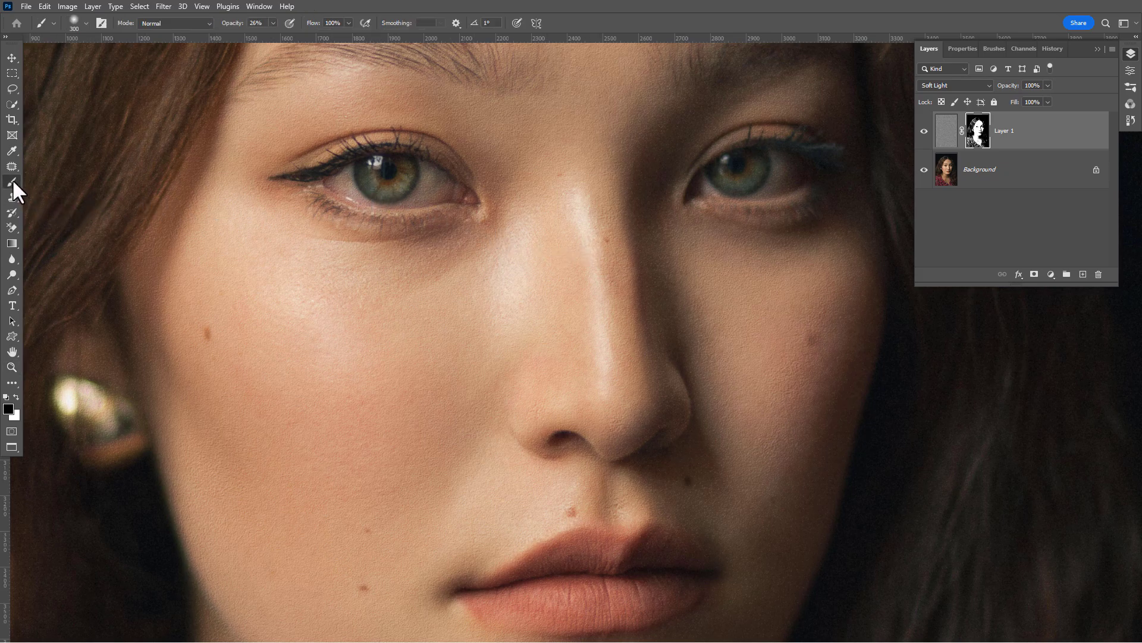
pyautogui.click(12, 396)
pyautogui.press('[')
pyautogui.press('[')
pyautogui.press('[')
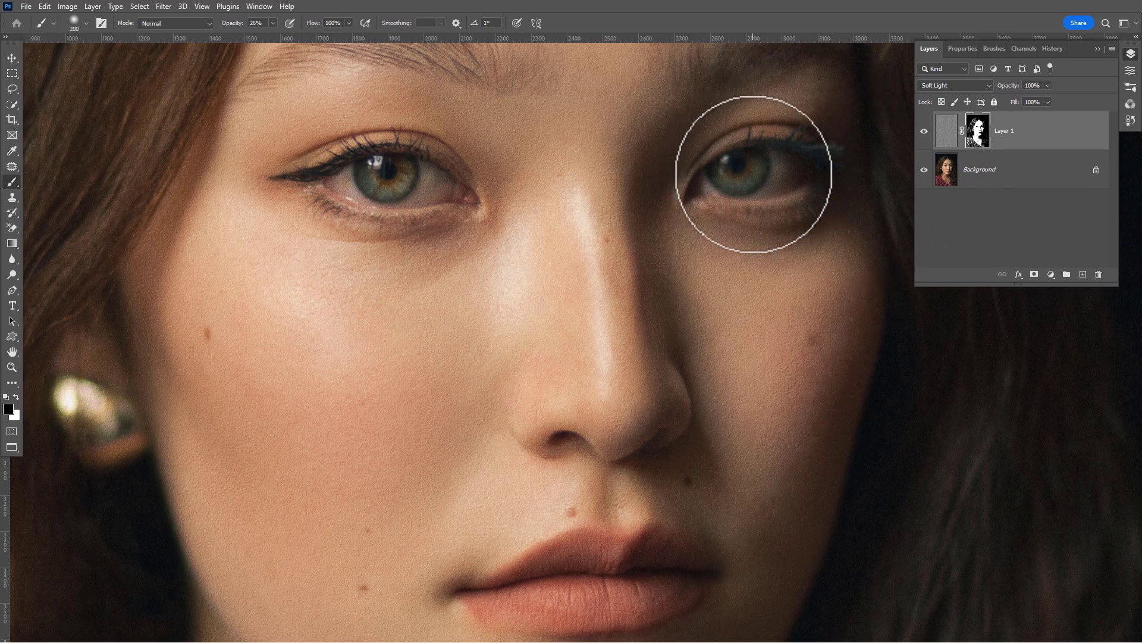
pyautogui.doubleClick(256, 22)
pyautogui.write('100')
pyautogui.press('Return')
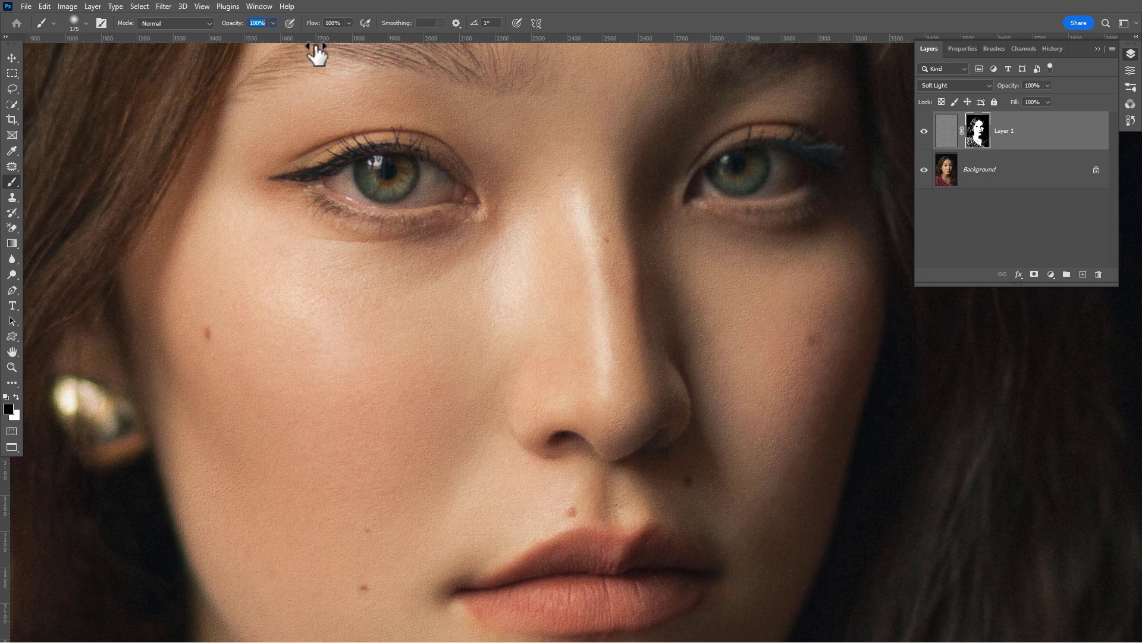
pyautogui.moveTo(733, 180); pyautogui.dragTo(793, 175)
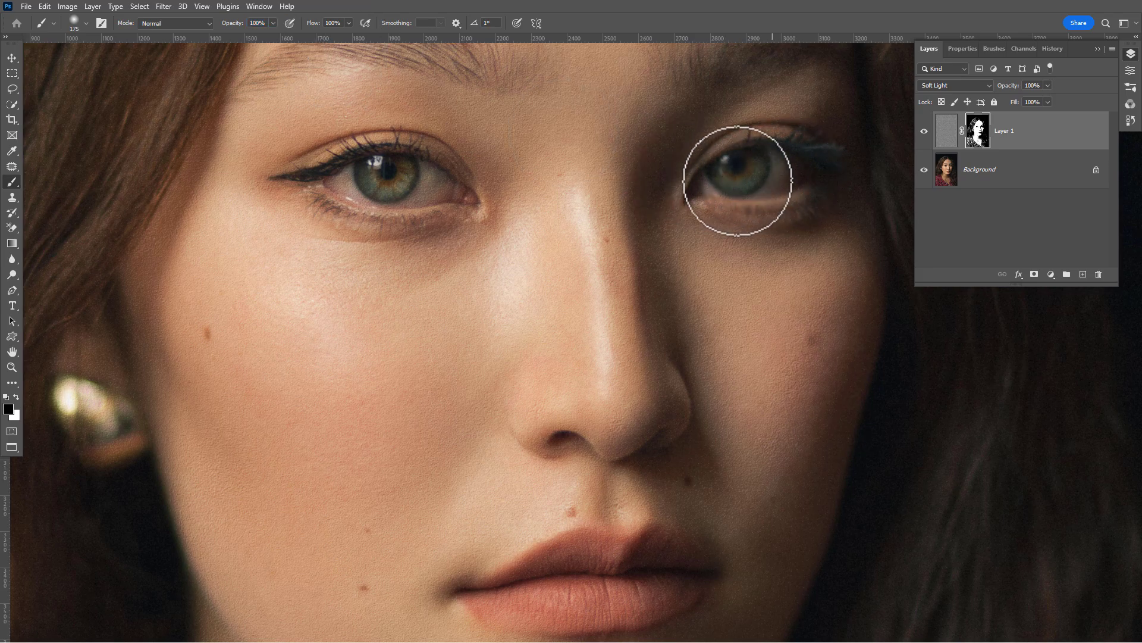
# - Soften the mask around the eyes and nose at about 25% brush opacity
pyautogui.press('[')
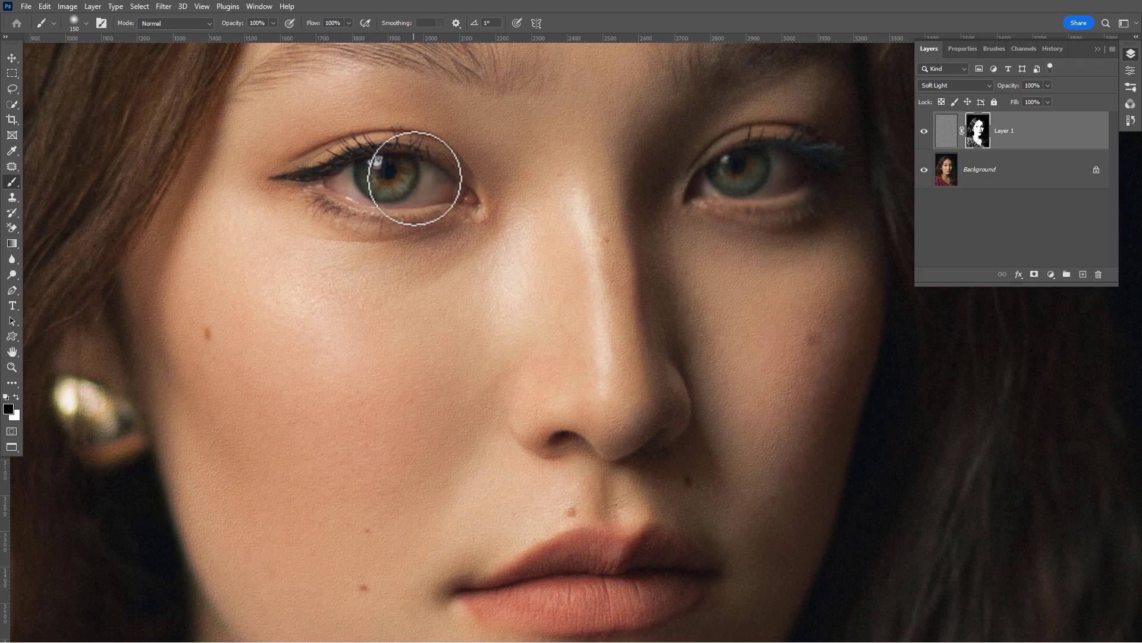
pyautogui.press('2')
pyautogui.press('5')
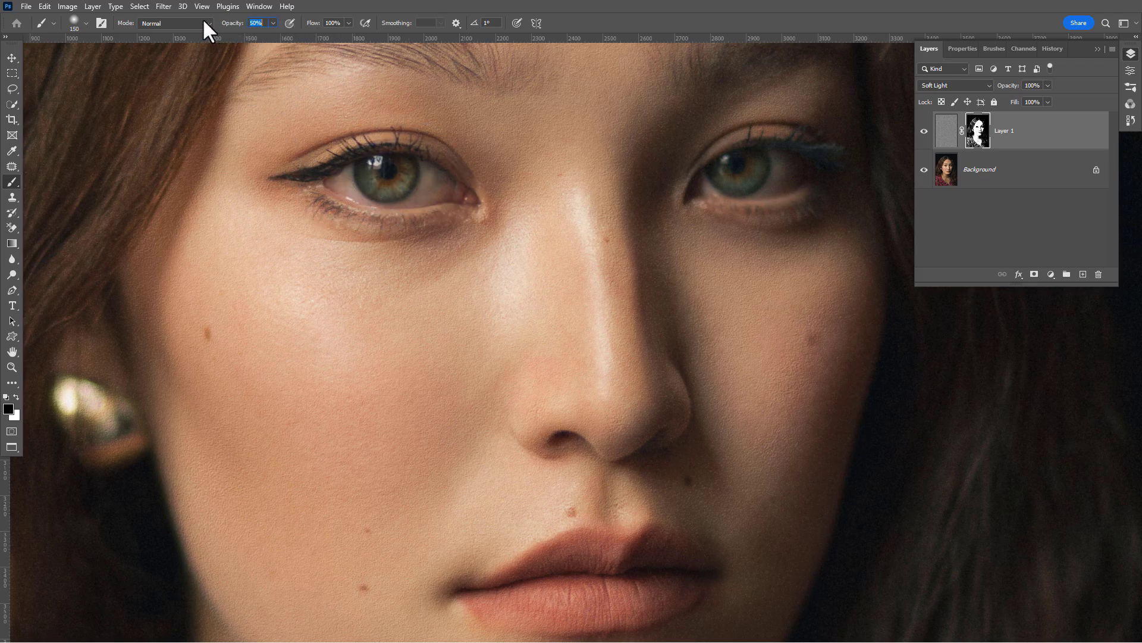
pyautogui.press(']')
pyautogui.press(']')
pyautogui.press(']')
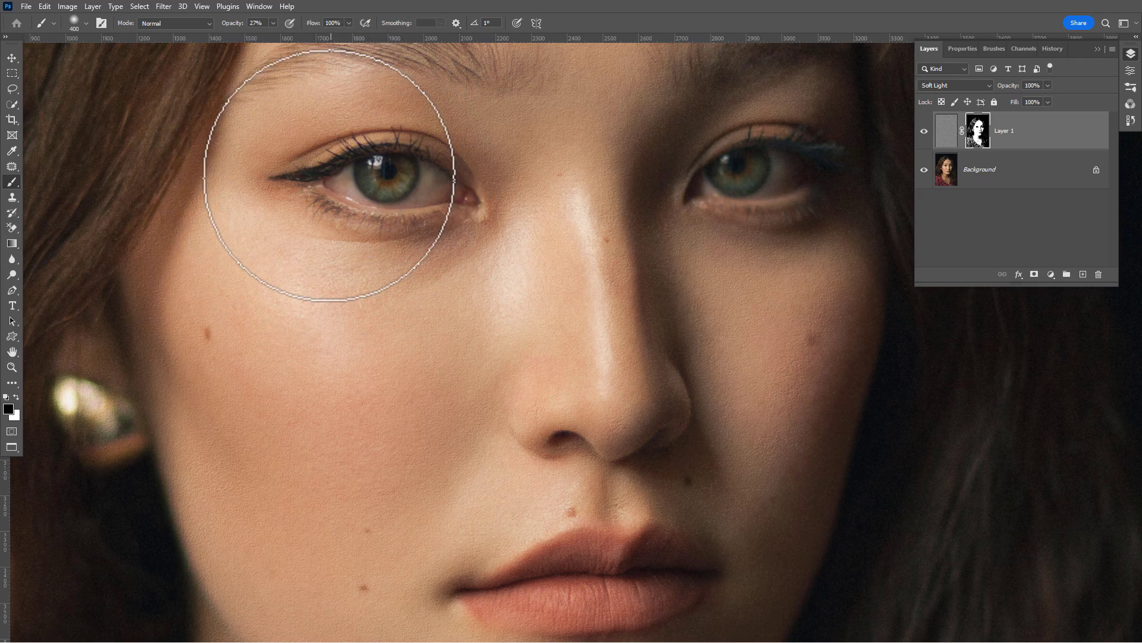
pyautogui.press('[')
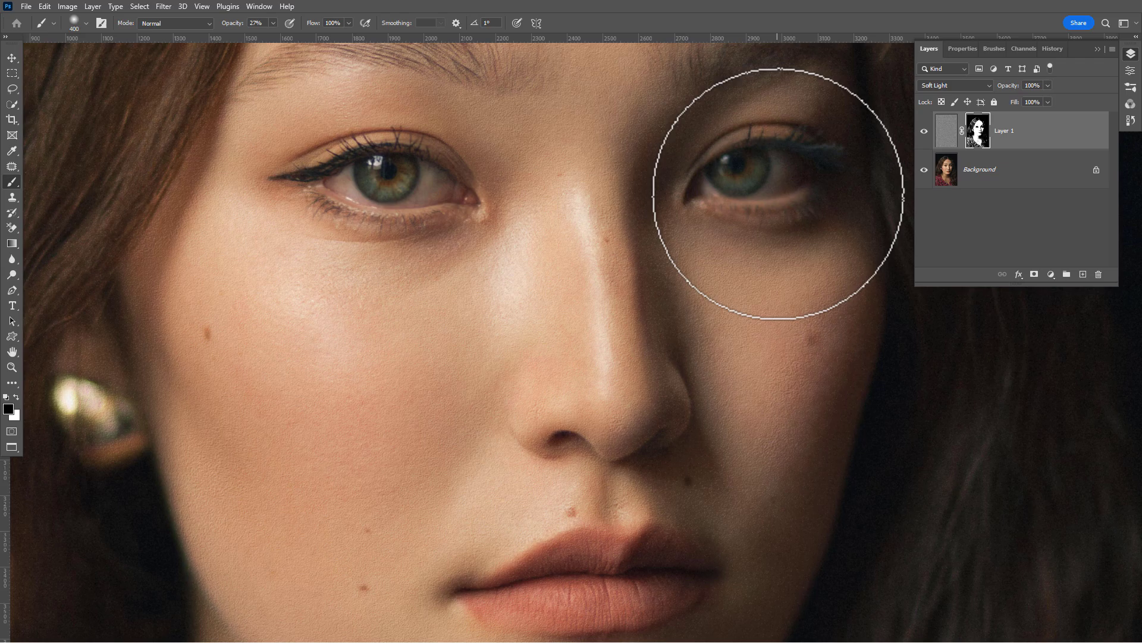
pyautogui.press('[')
pyautogui.press('[')
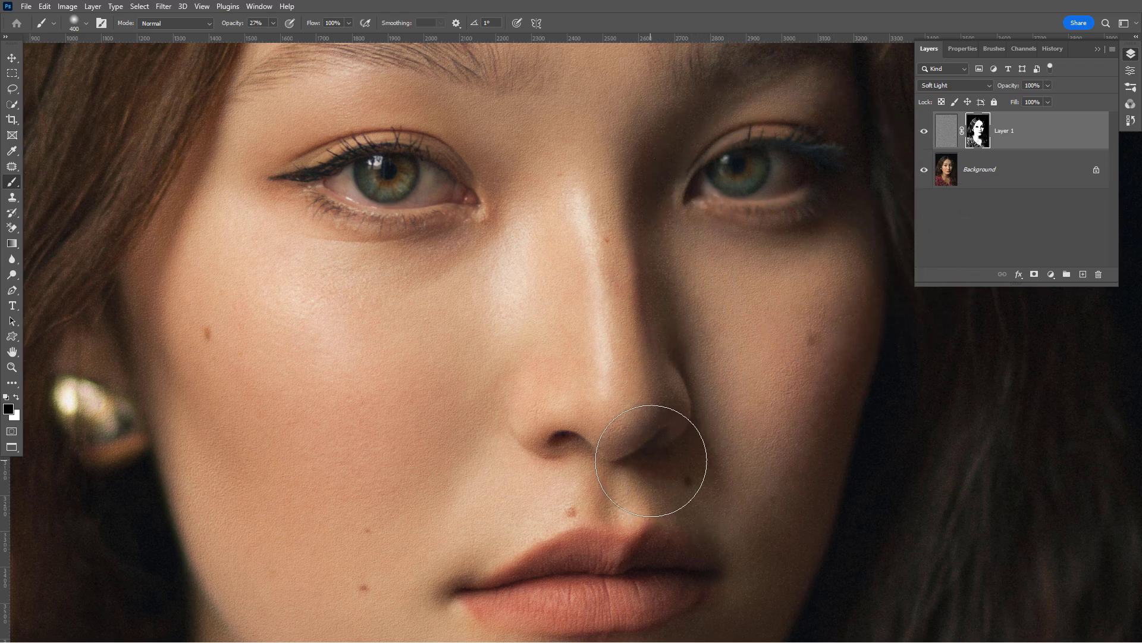
# - Split Layer 1's Underlying Layer black Blend If slider to 38/117 and apply
pyautogui.rightClick(1025, 143)
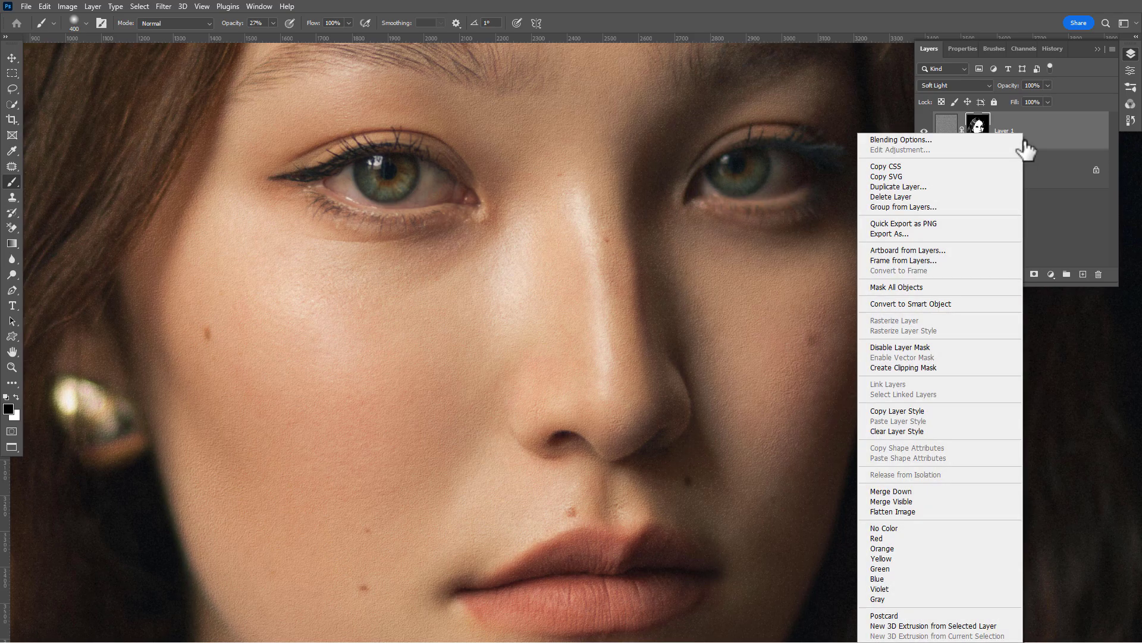
pyautogui.click(979, 141)
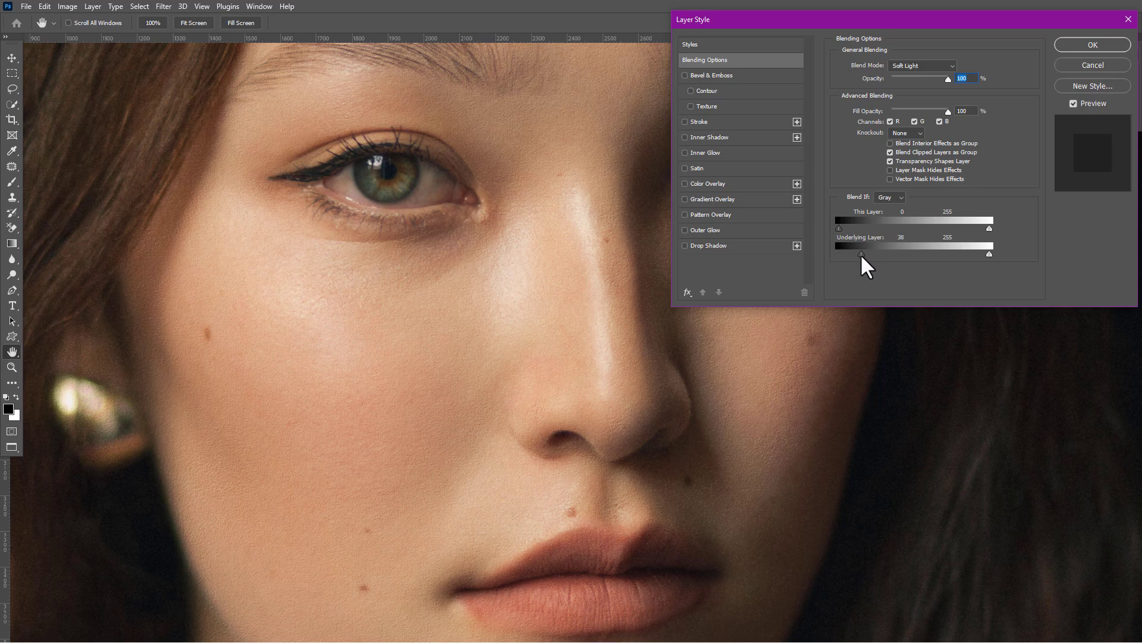
pyautogui.moveTo(862, 254); pyautogui.dragTo(898, 256)
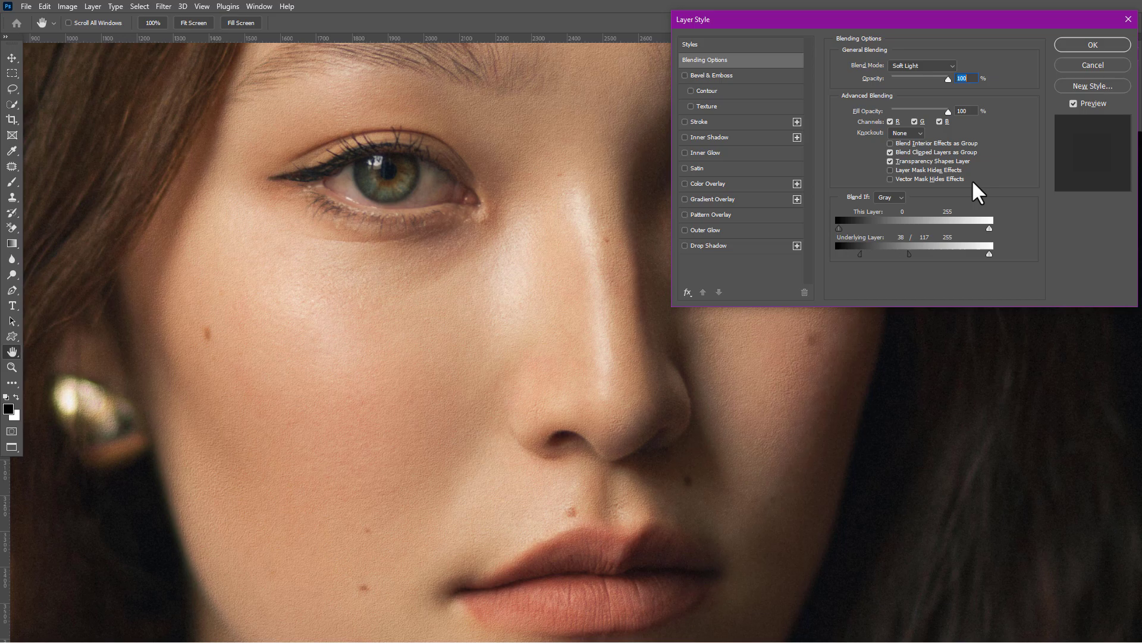
pyautogui.click(1093, 45)
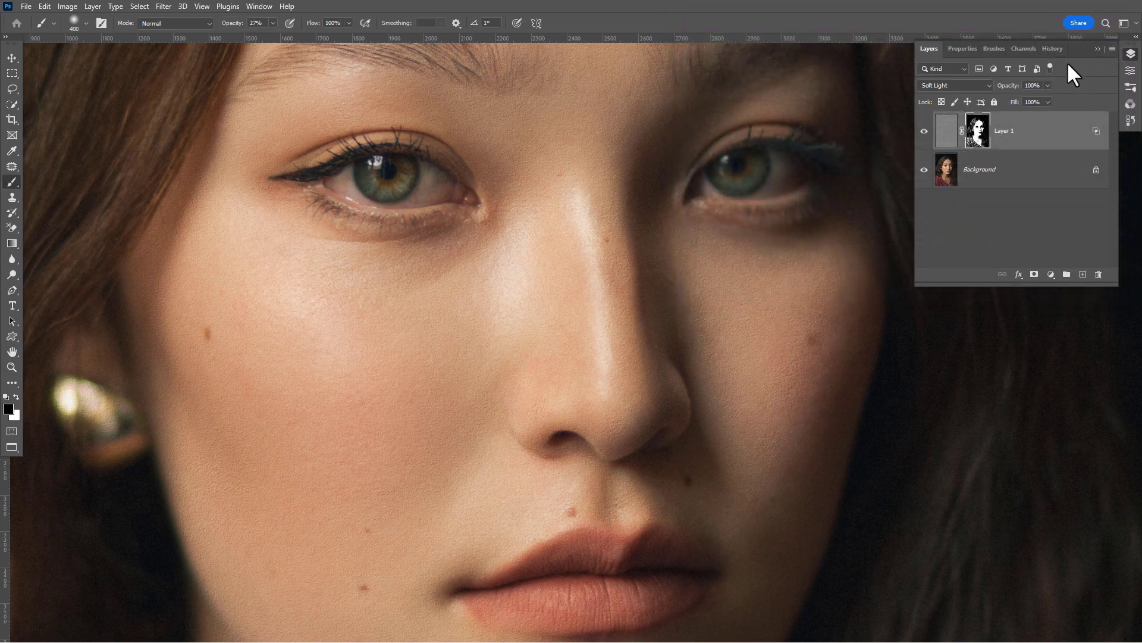
pyautogui.click(925, 132)
pyautogui.click(925, 132)
pyautogui.press('z')
pyautogui.moveTo(486, 311); pyautogui.dragTo(500, 311)
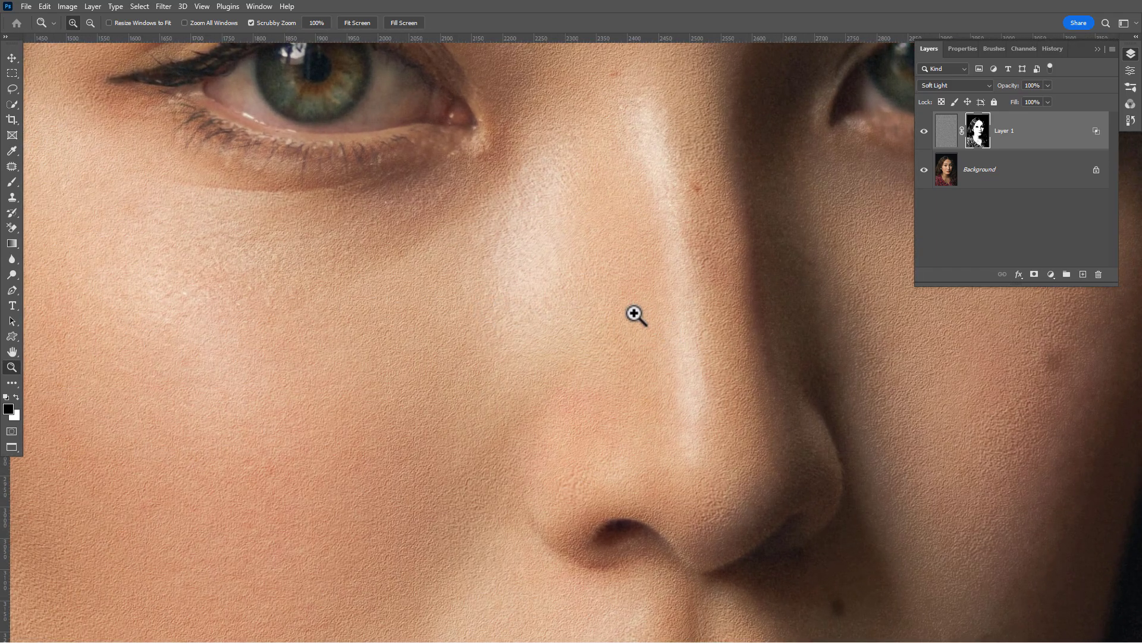
pyautogui.moveTo(633, 314); pyautogui.dragTo(604, 295)
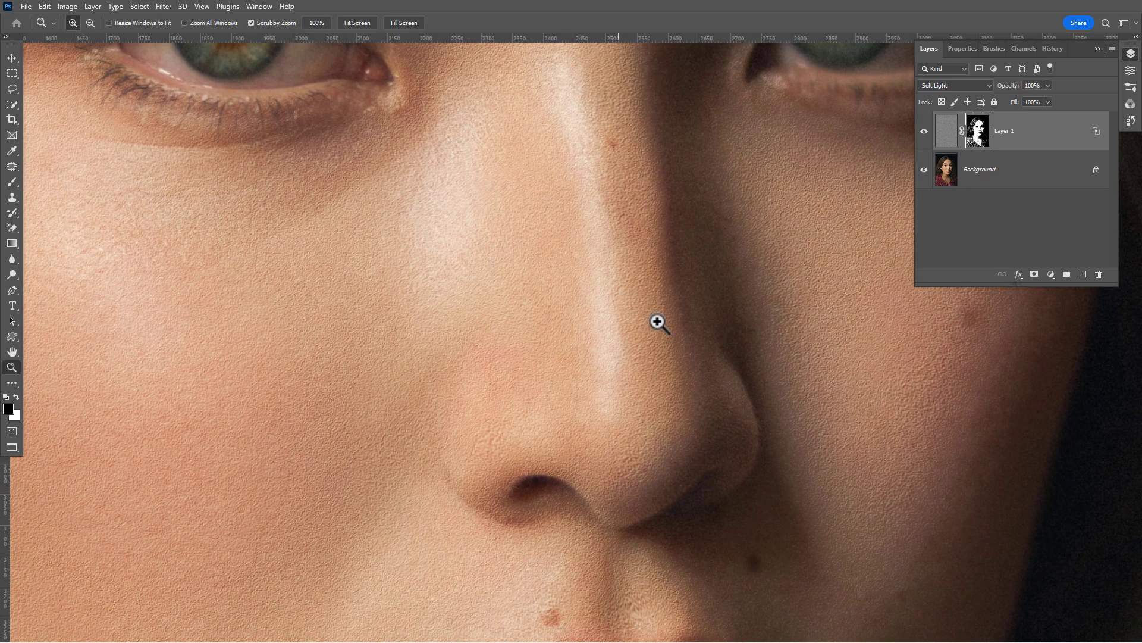
pyautogui.click(924, 132)
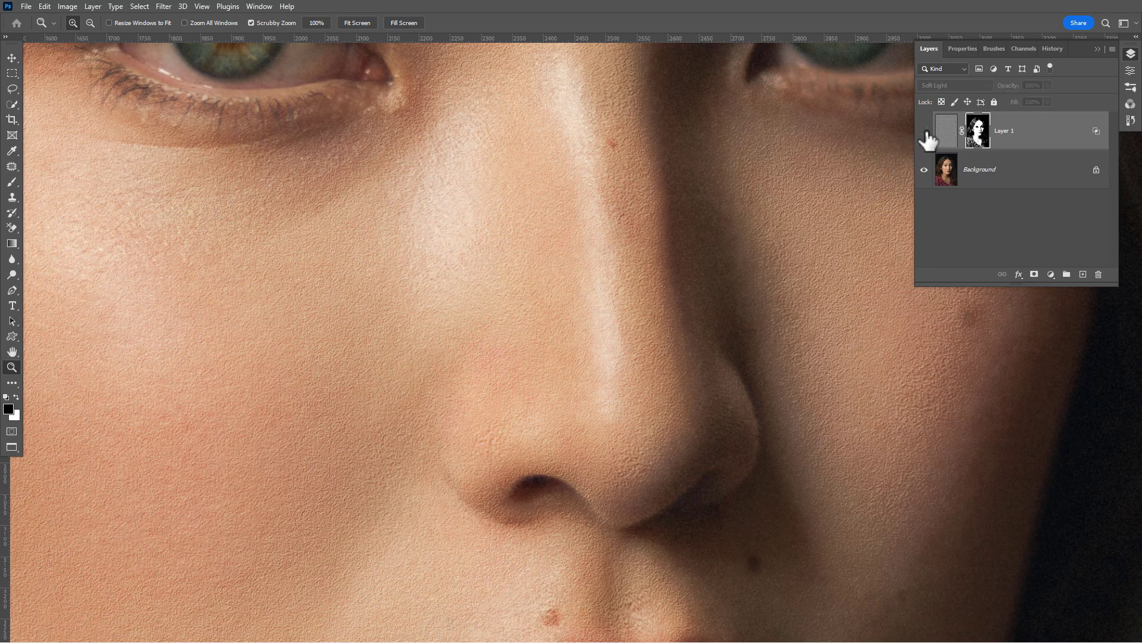
pyautogui.click(925, 131)
pyautogui.click(925, 131)
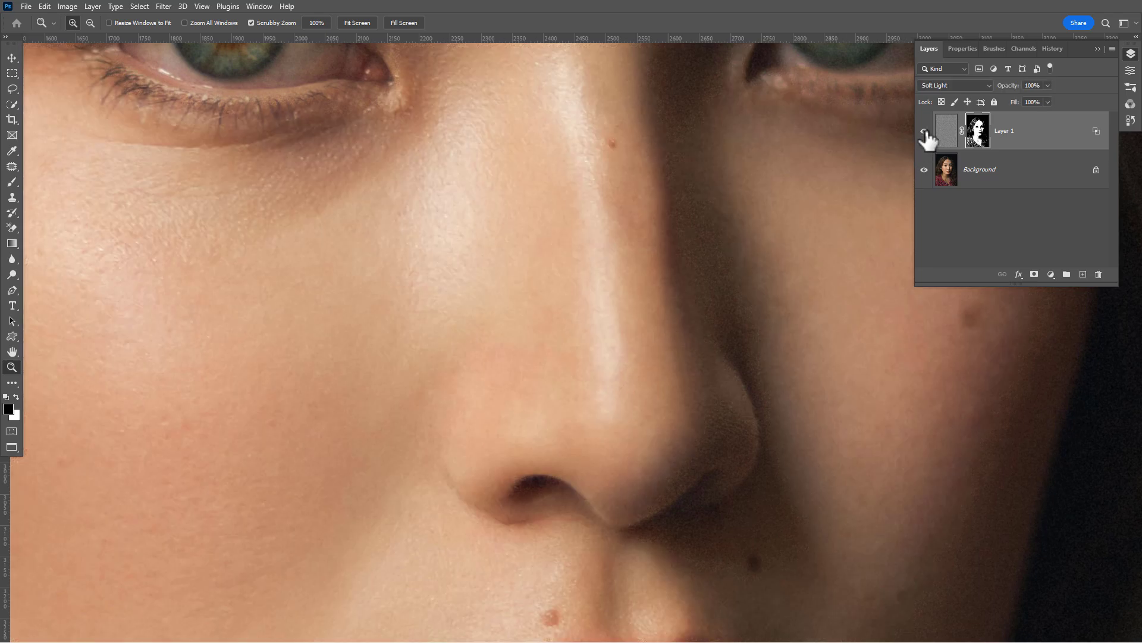
pyautogui.rightClick(734, 210)
pyautogui.click(767, 215)
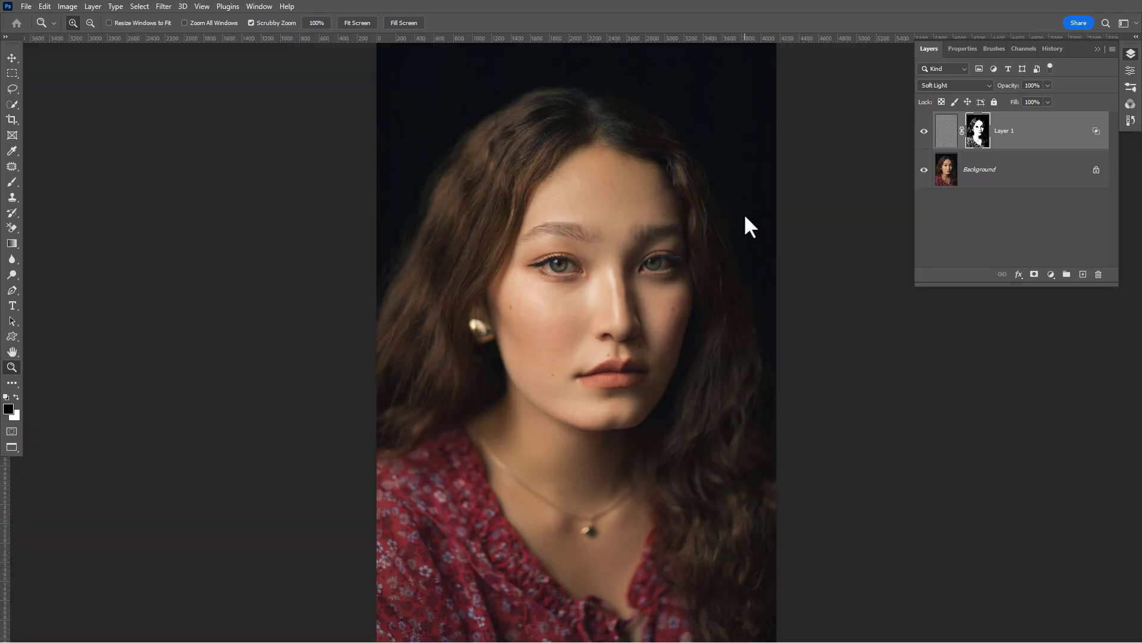